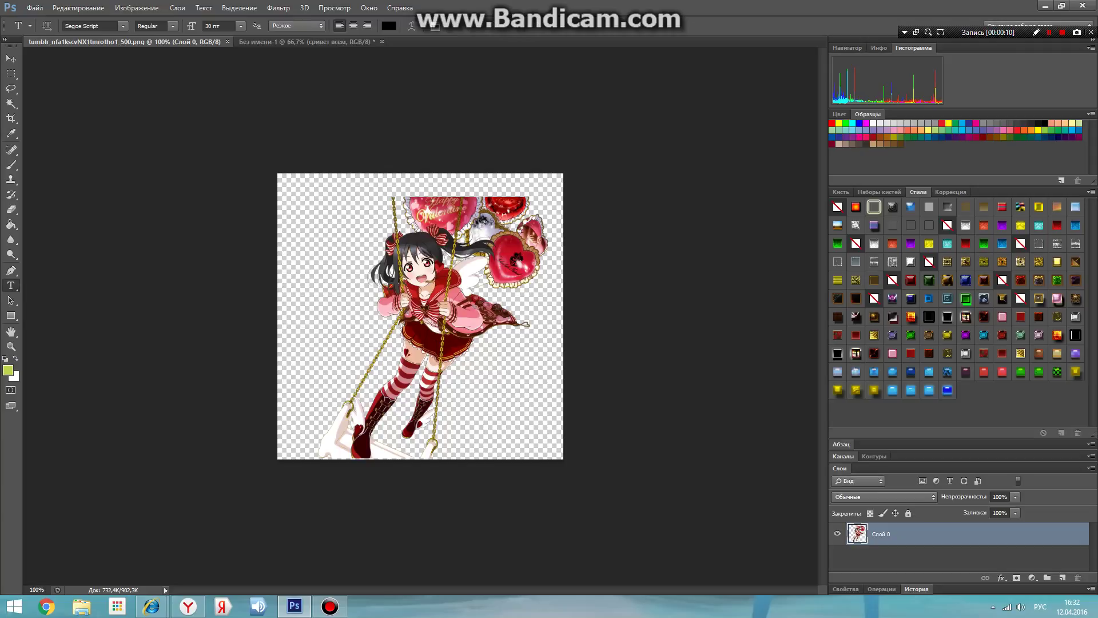
Select the whole canvas with the Rectangular Marquee and copy the anime girl image.
key("m")
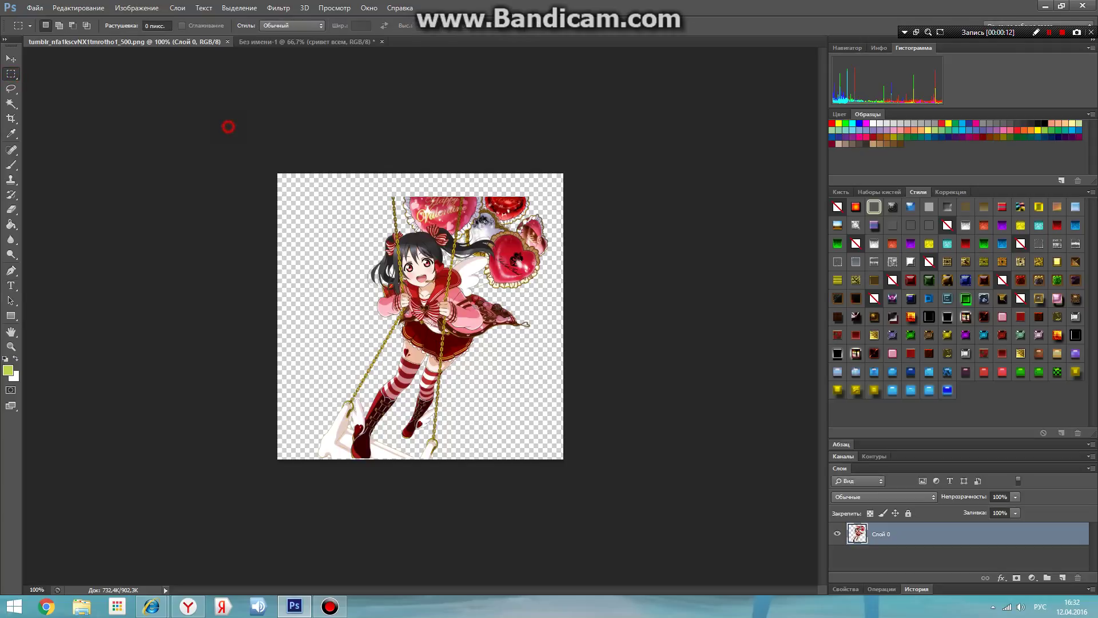
left_click_drag(276, 170, 565, 461)
left_click(79, 7)
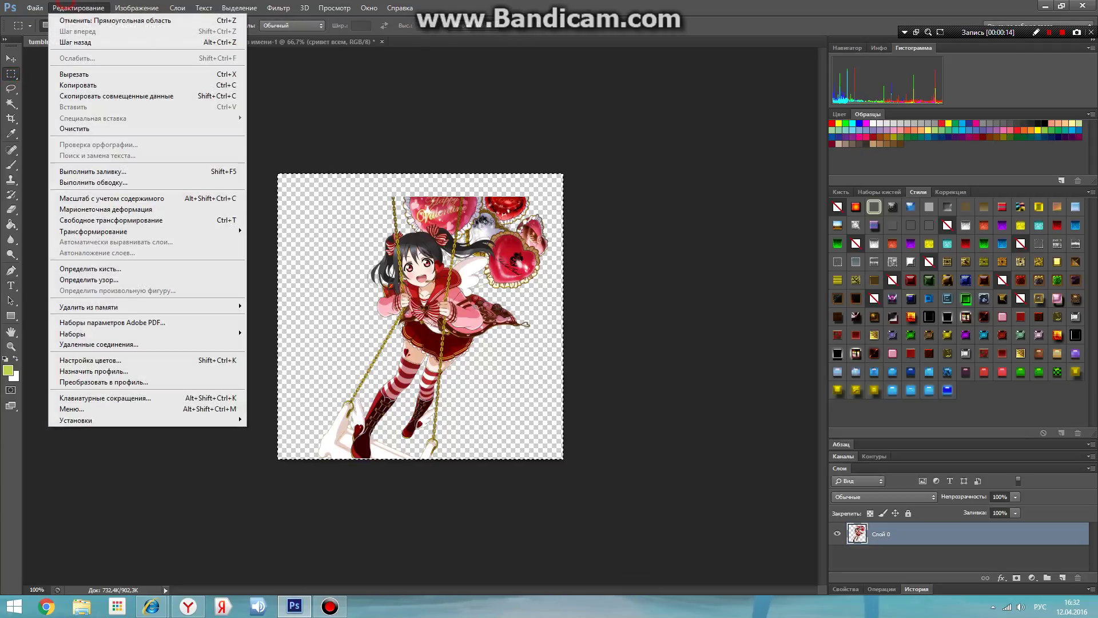
left_click(78, 85)
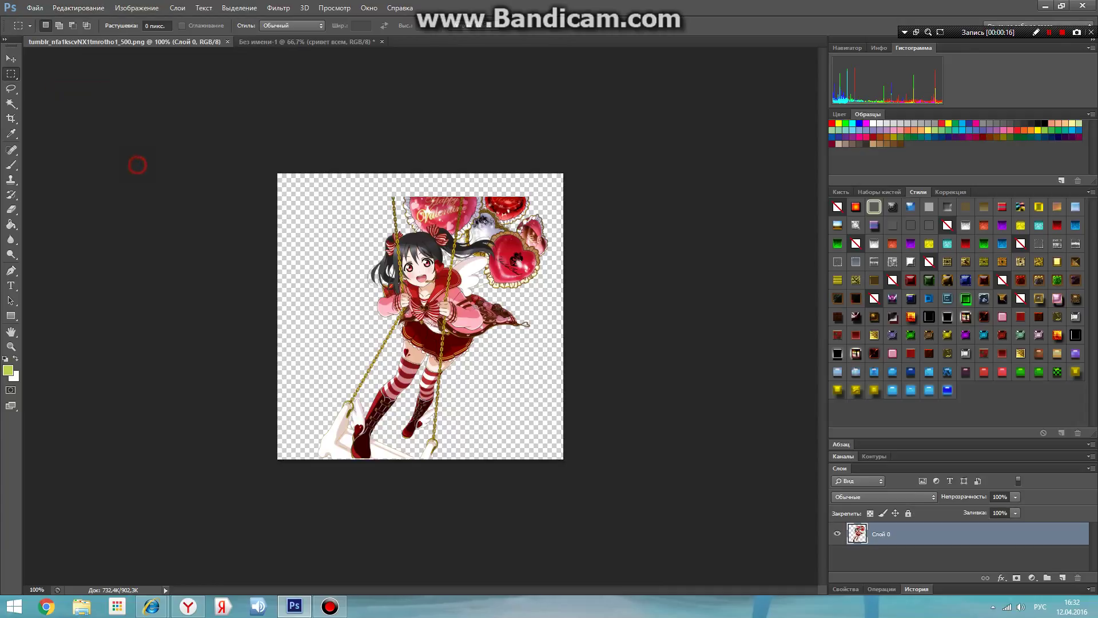
left_click(78, 7)
left_click(153, 214)
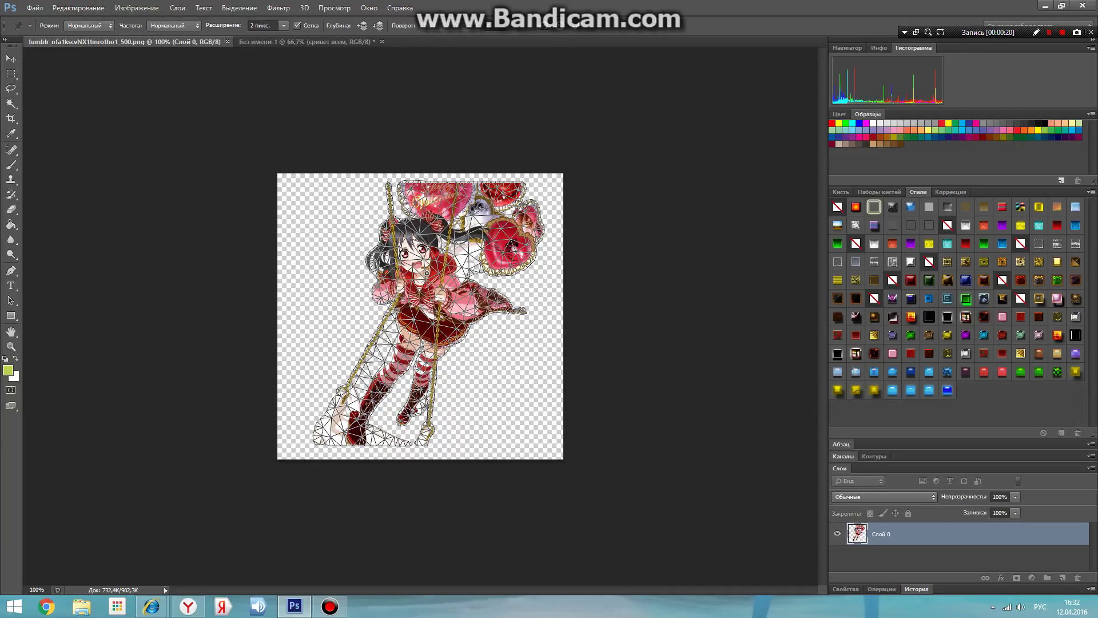
key("Escape")
Free-transform the girl layer to about 411% width and 382% height, with her face and upper body filling the canvas.
left_click(78, 8)
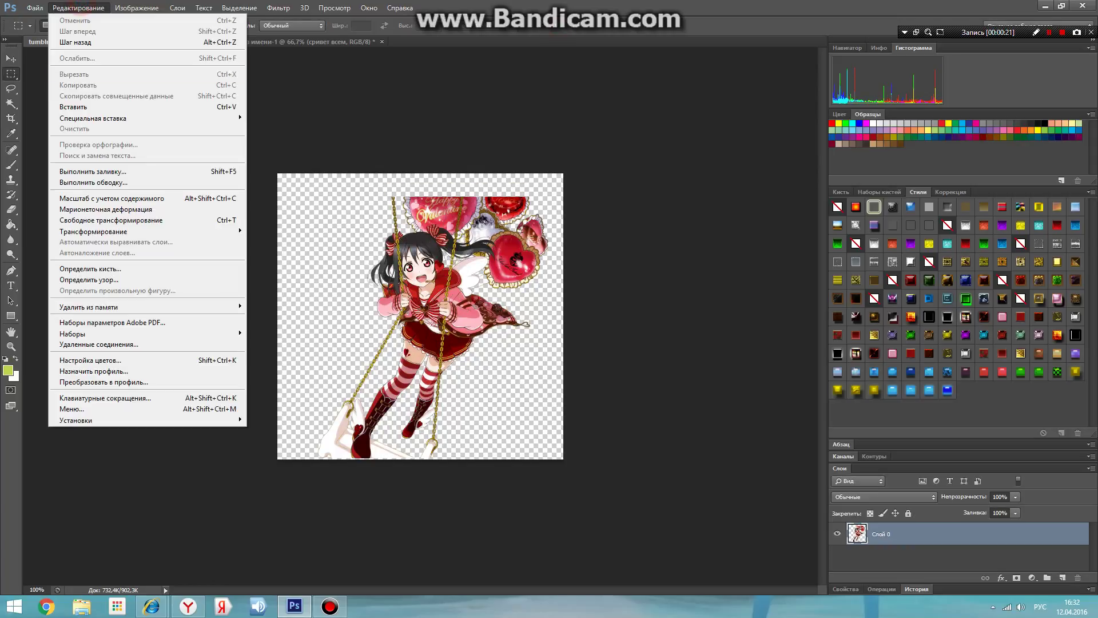
left_click(111, 221)
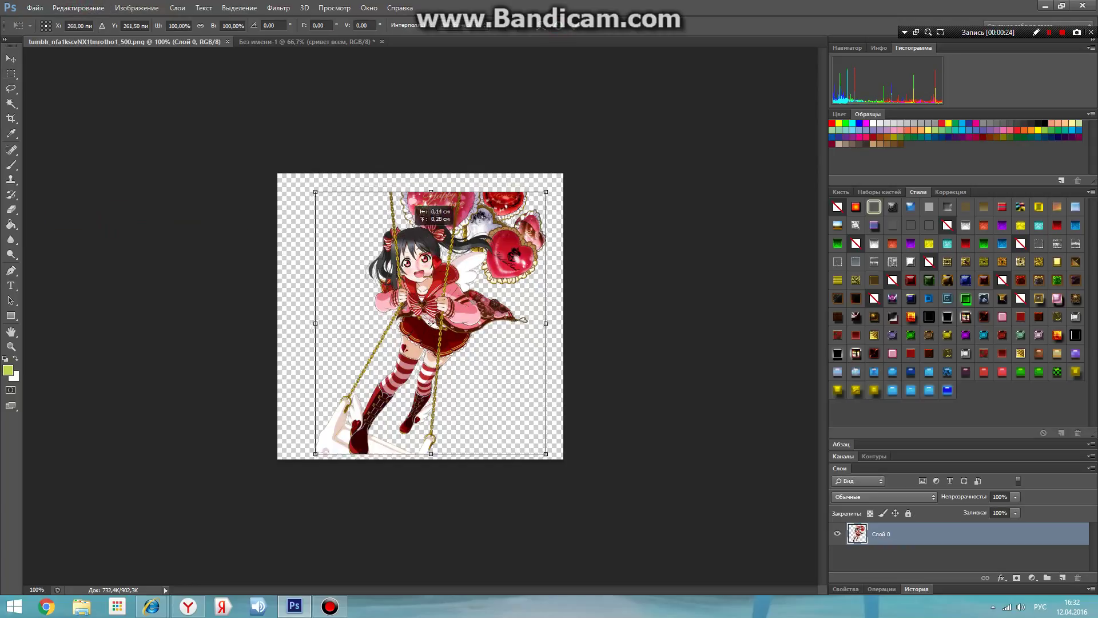
left_click_drag(427, 266, 214, 3)
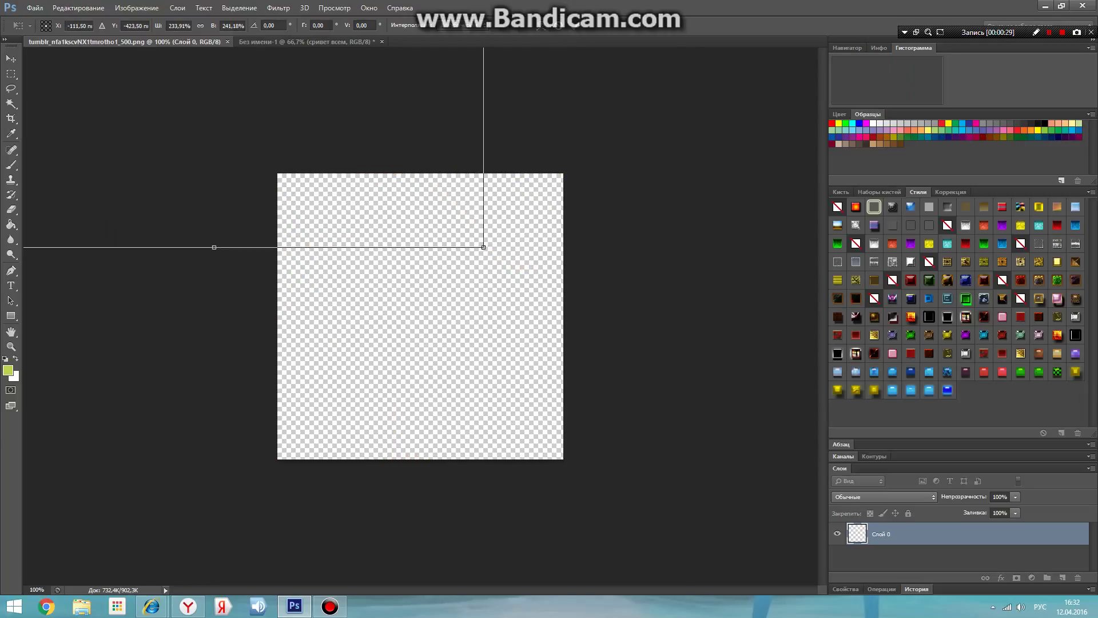
left_click_drag(483, 247, 892, 615)
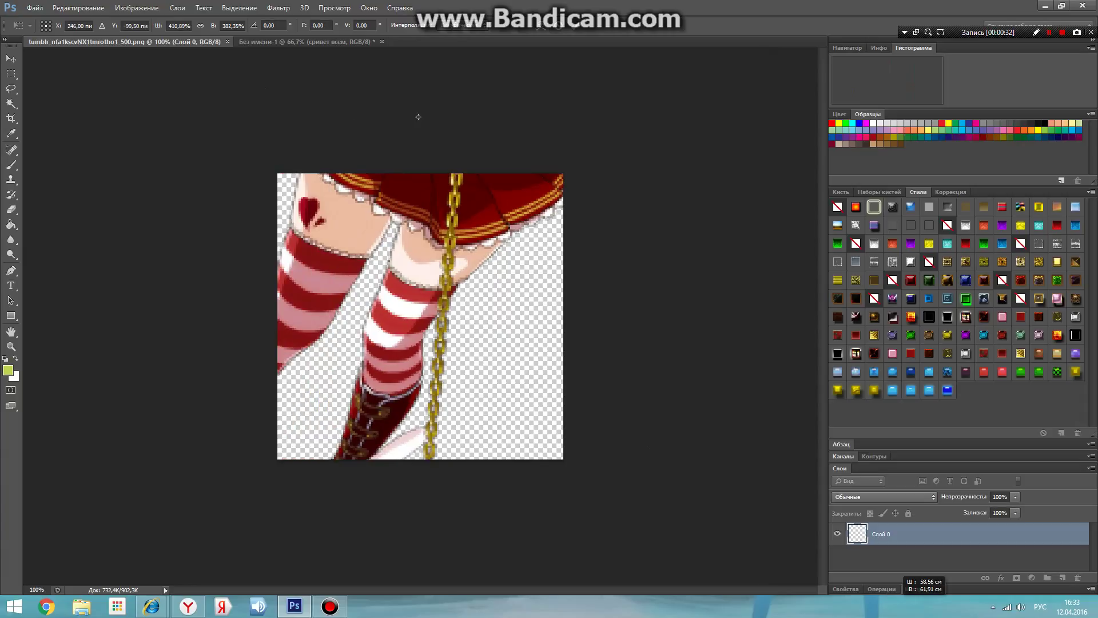
left_click_drag(418, 116, 456, 490)
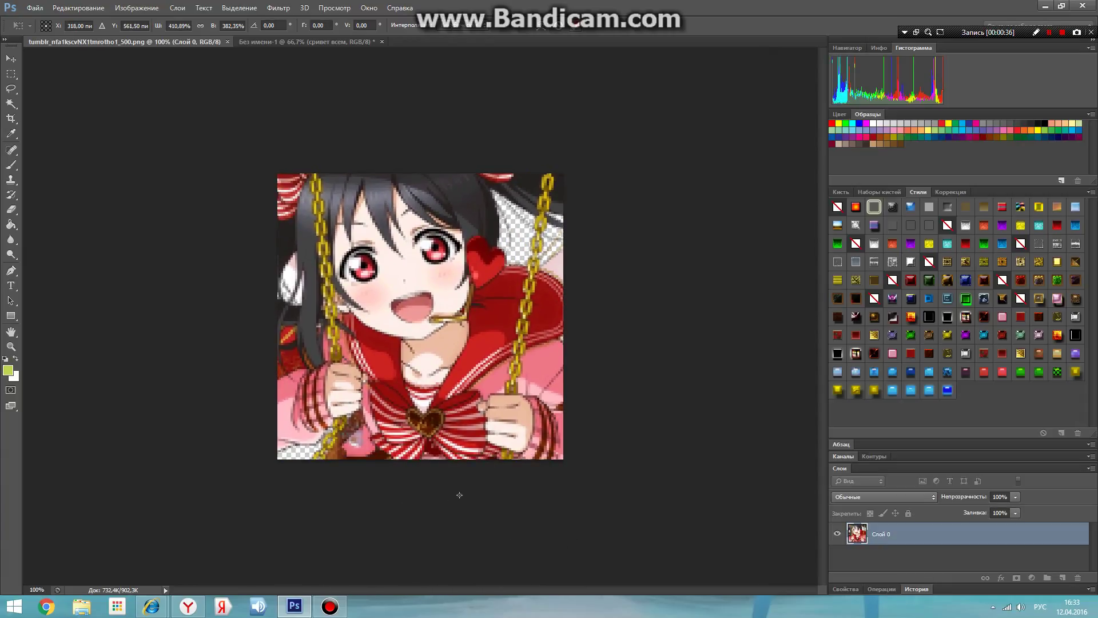
key("Return")
Apply a Motion Blur with angle -47° and distance 162 pixels to the enlarged Слой 0 layer.
key("m")
left_click(279, 8)
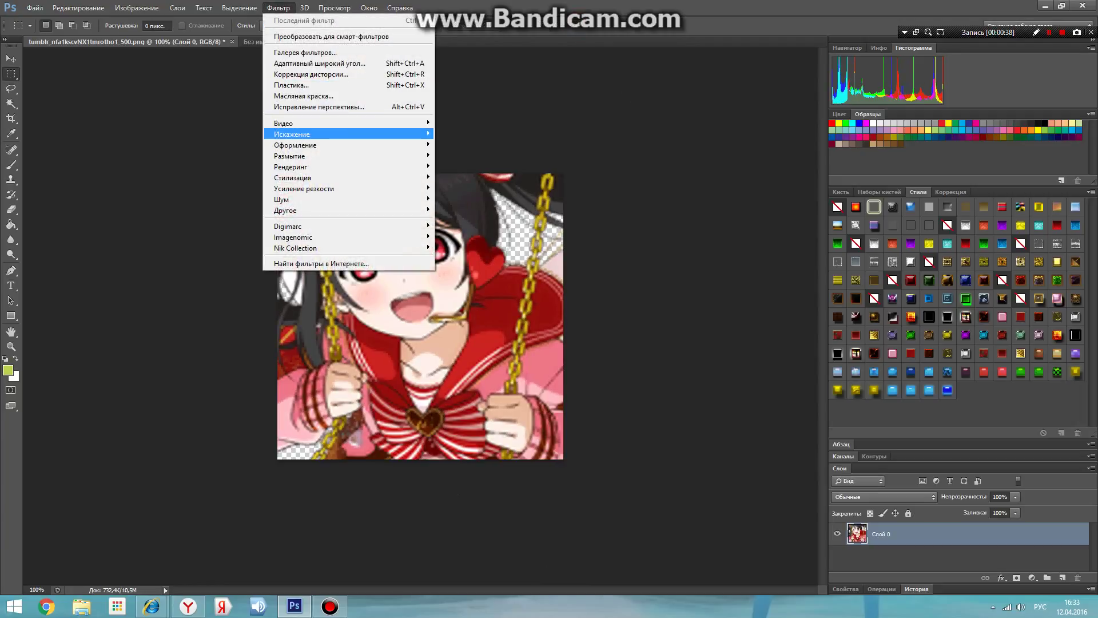
mouse_move(343, 156)
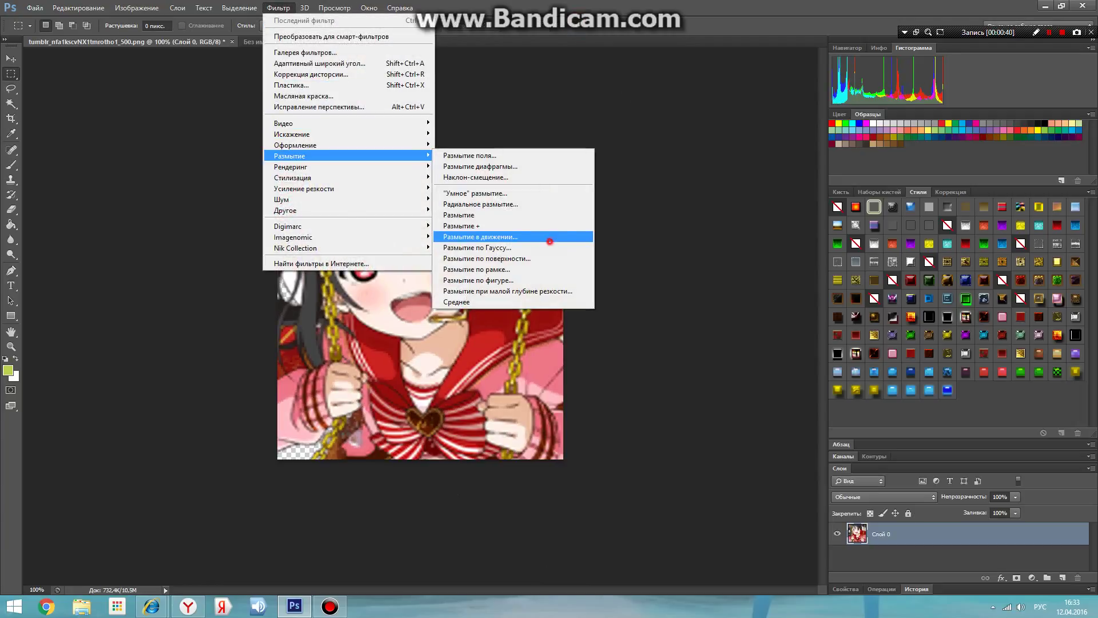
left_click(551, 238)
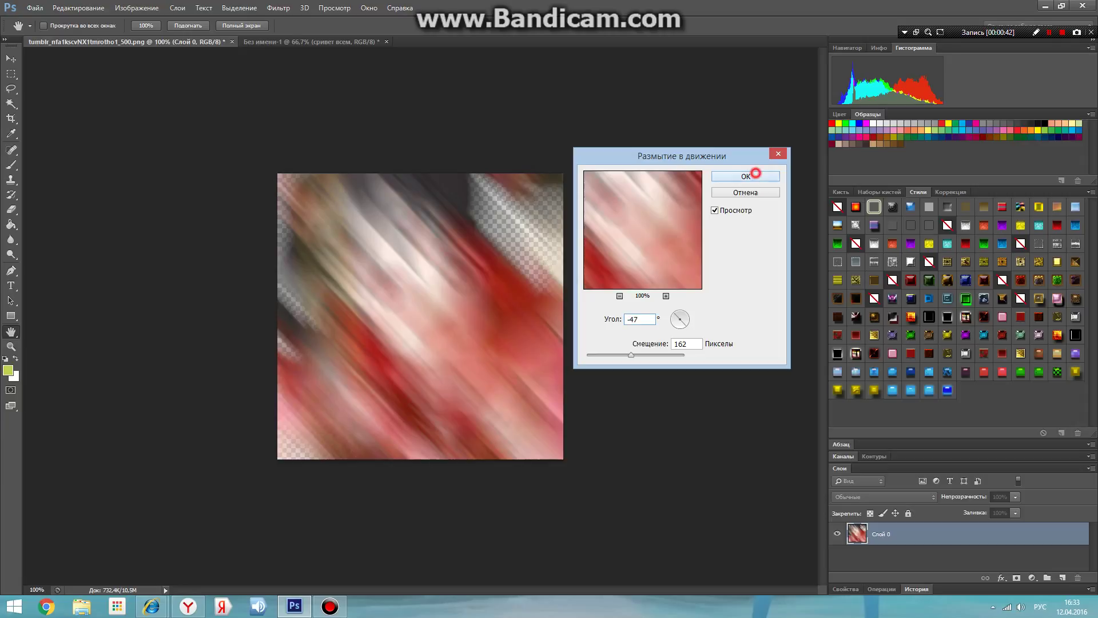
left_click(756, 172)
Select the whole canvas and paste the copied girl as a new layer above the blurred background.
left_click_drag(333, 261, 849, 590)
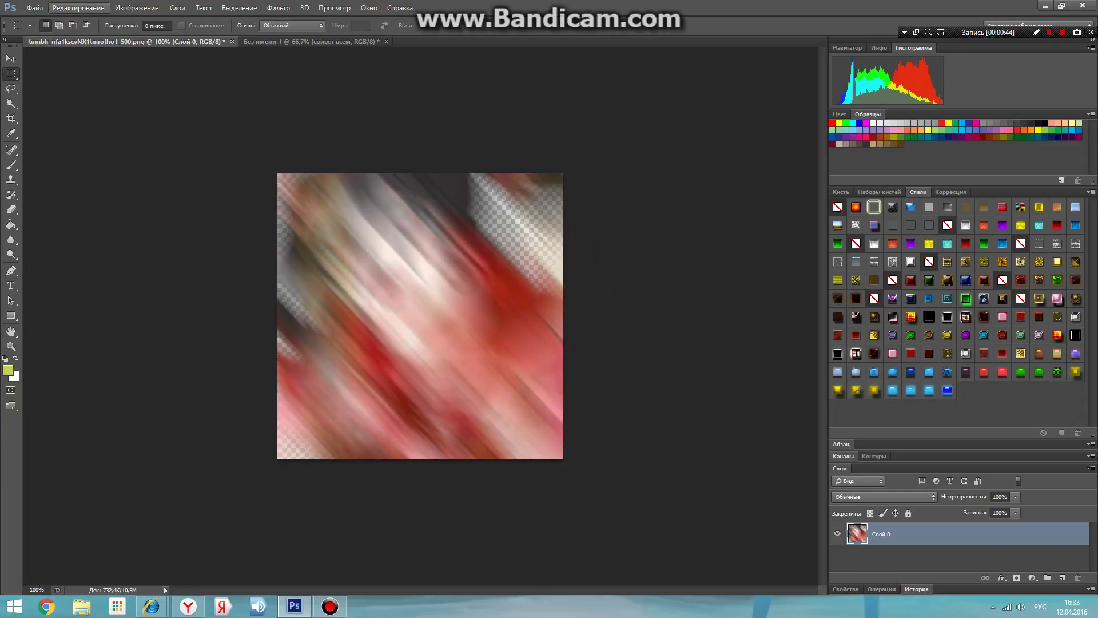
left_click(78, 7)
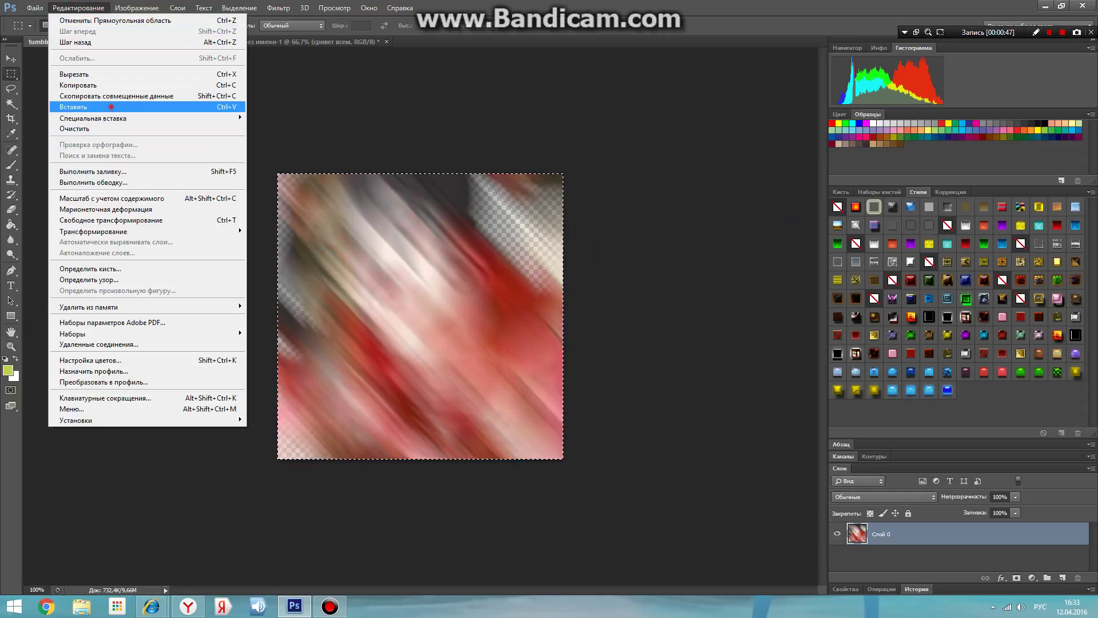
left_click(73, 106)
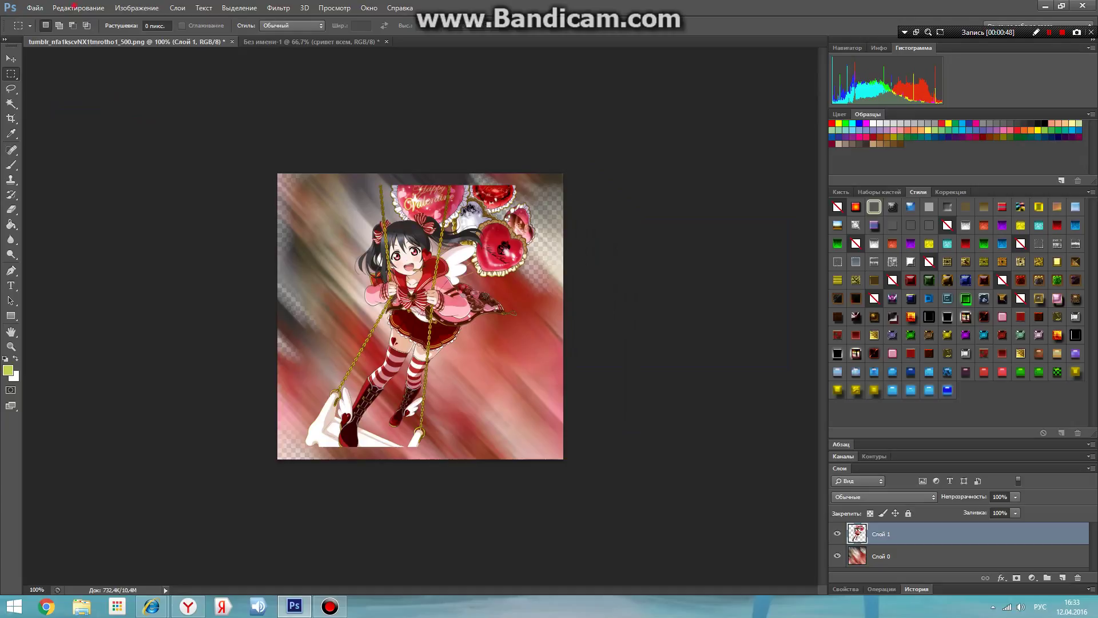
Free-transform the pasted girl to about 415% width and 333% height, covering the canvas with her face and torso.
left_click(74, 7)
left_click(135, 220)
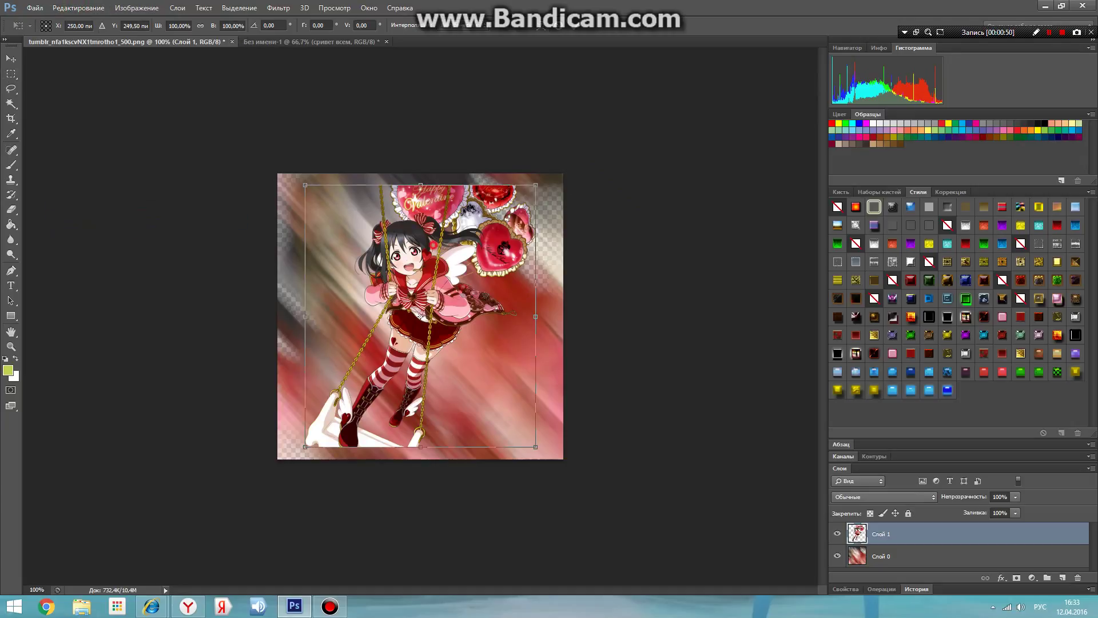
left_click_drag(433, 246, 274, 2)
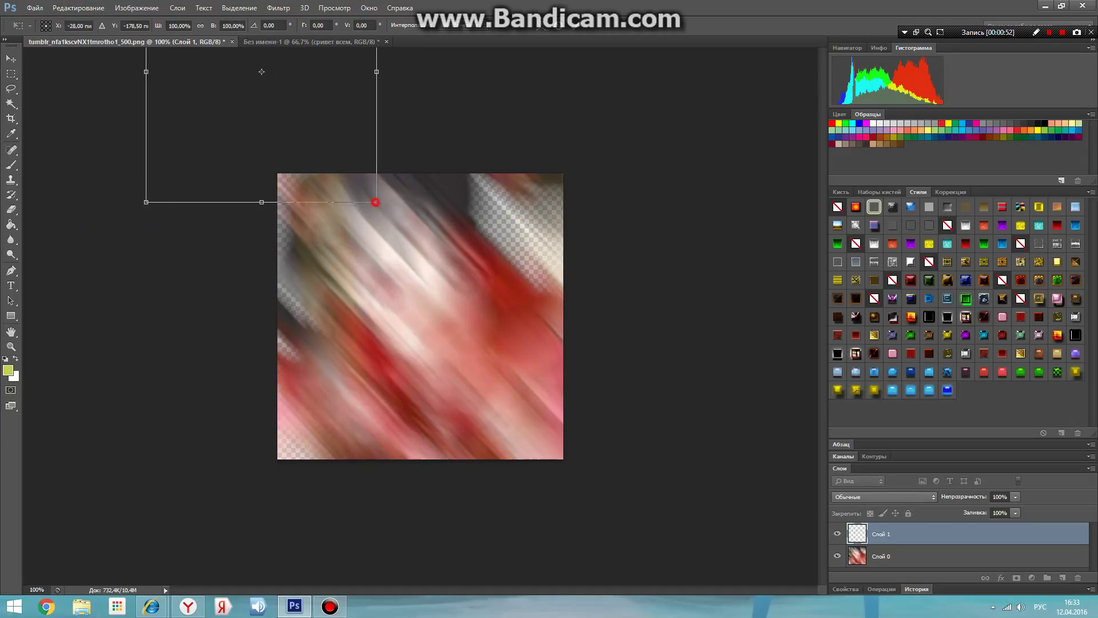
left_click_drag(376, 201, 715, 613)
left_click_drag(470, 199, 298, 1)
left_click_drag(544, 415, 933, 613)
left_click_drag(497, 234, 408, 459)
left_click_drag(366, 402, 407, 459)
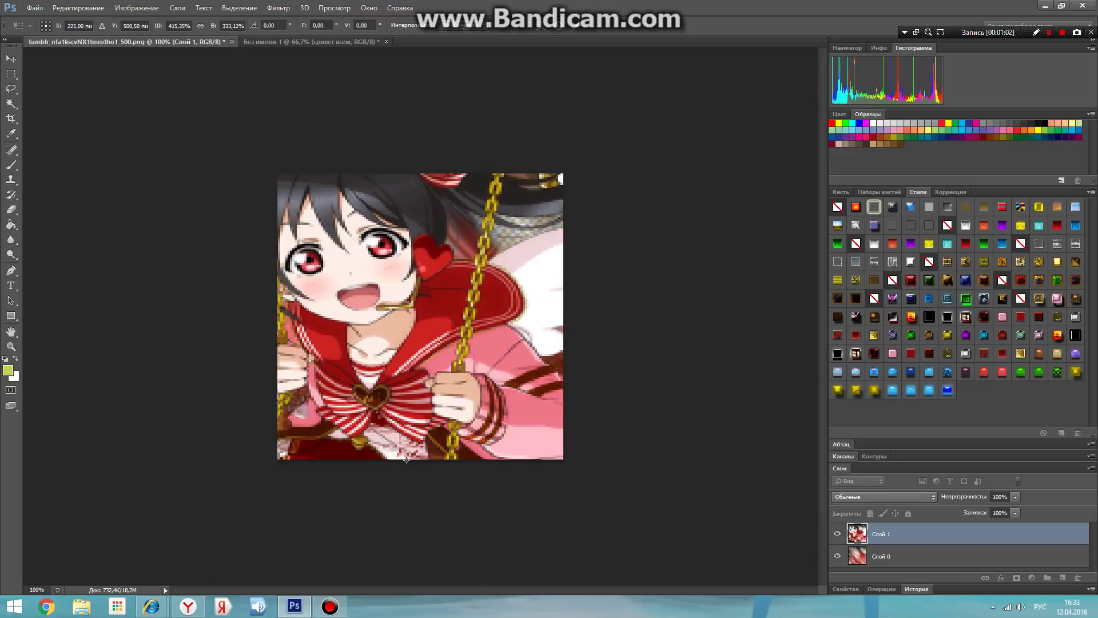
key("Return")
Apply Motion Blur at -47° and 162 pixels to the enlarged copy on Слой 1.
left_click(278, 7)
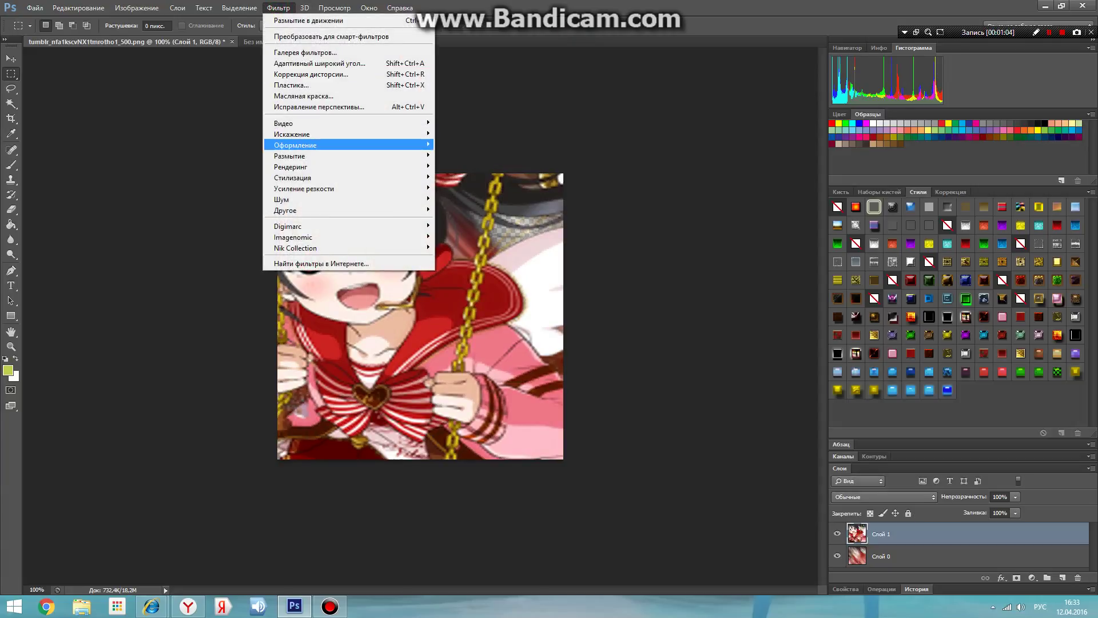
mouse_move(354, 155)
left_click(480, 236)
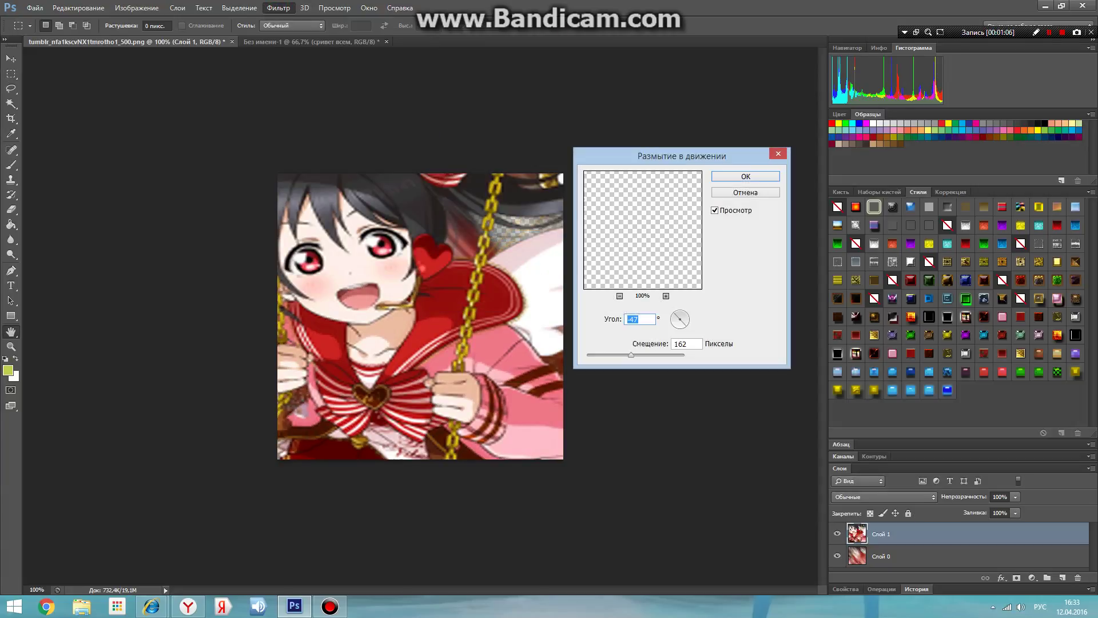
left_click(730, 171)
left_click(385, 321)
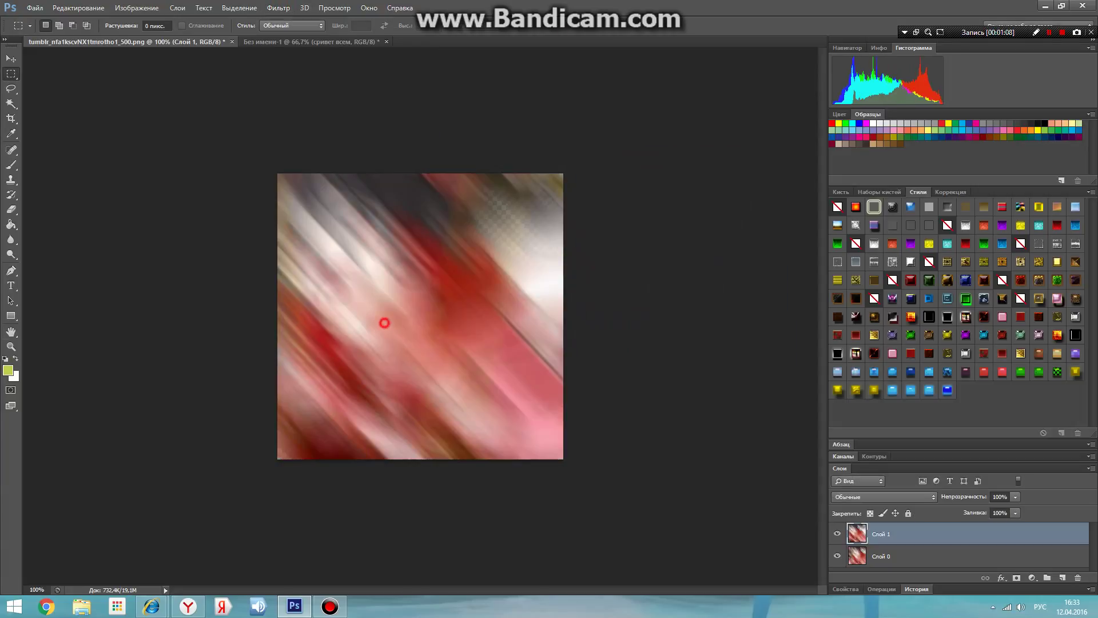
Select the whole canvas and paste another copy of the girl above the two blurred layers.
left_click_drag(269, 166, 715, 577)
left_click(78, 7)
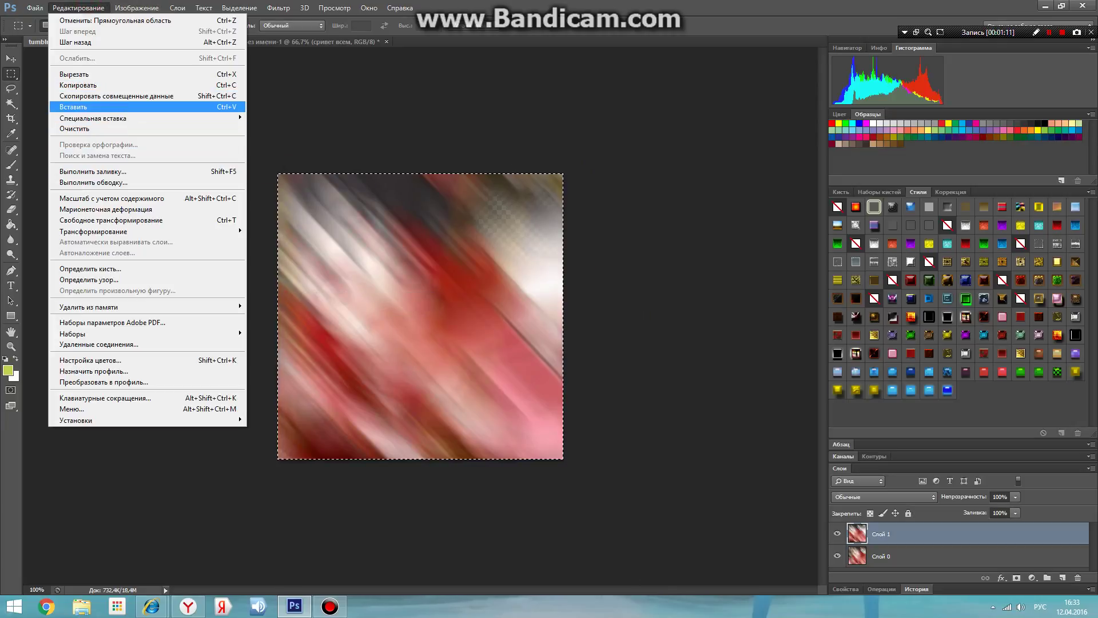
left_click(73, 106)
left_click(79, 8)
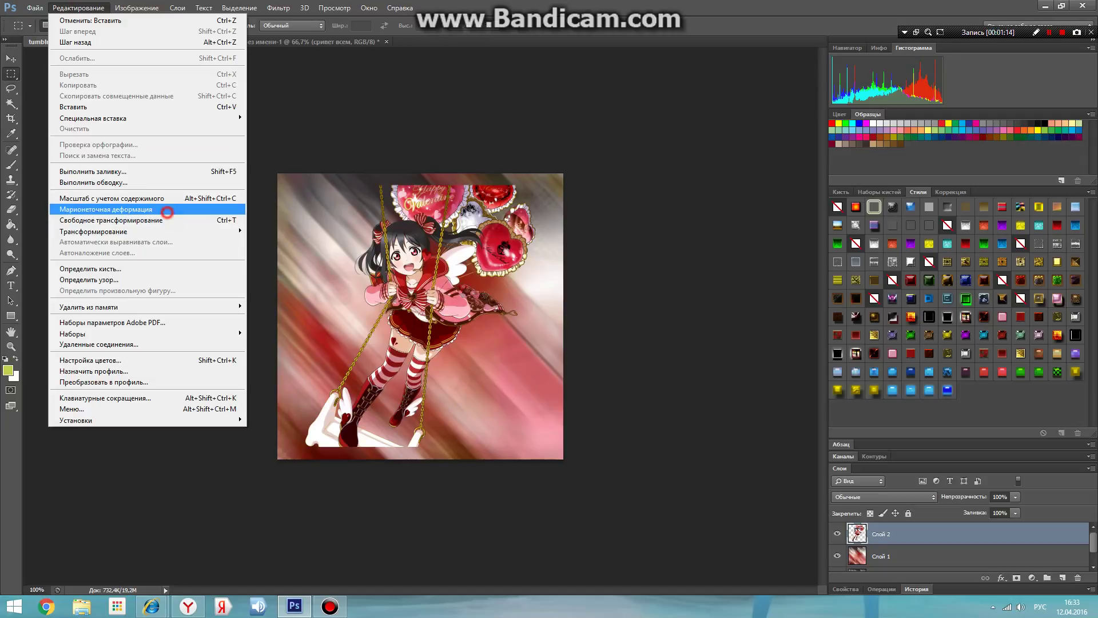
left_click(166, 209)
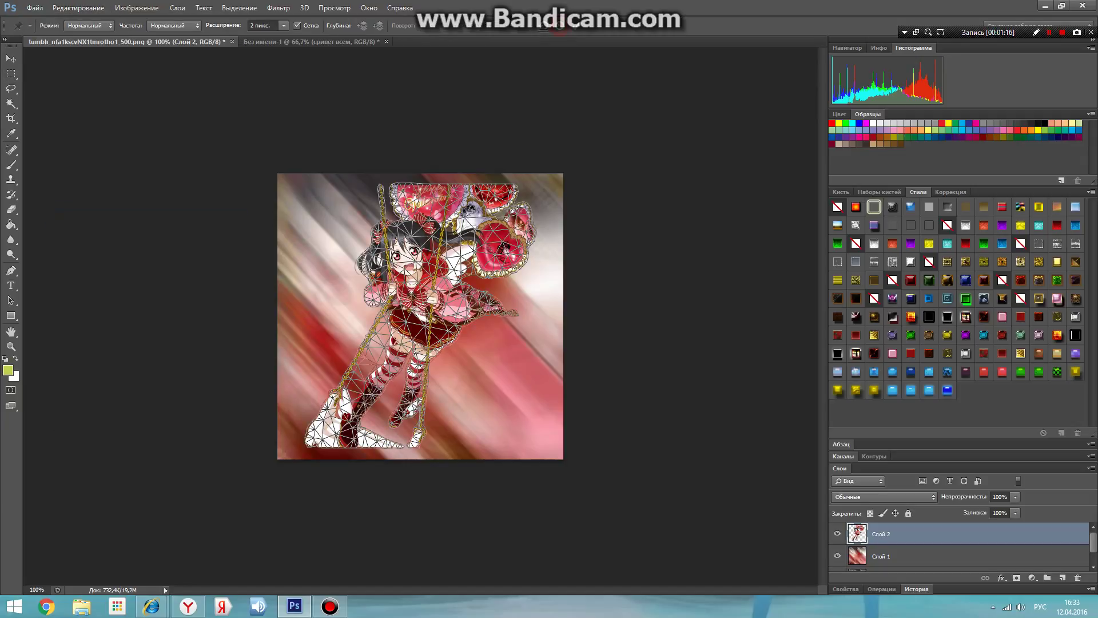
left_click(79, 8)
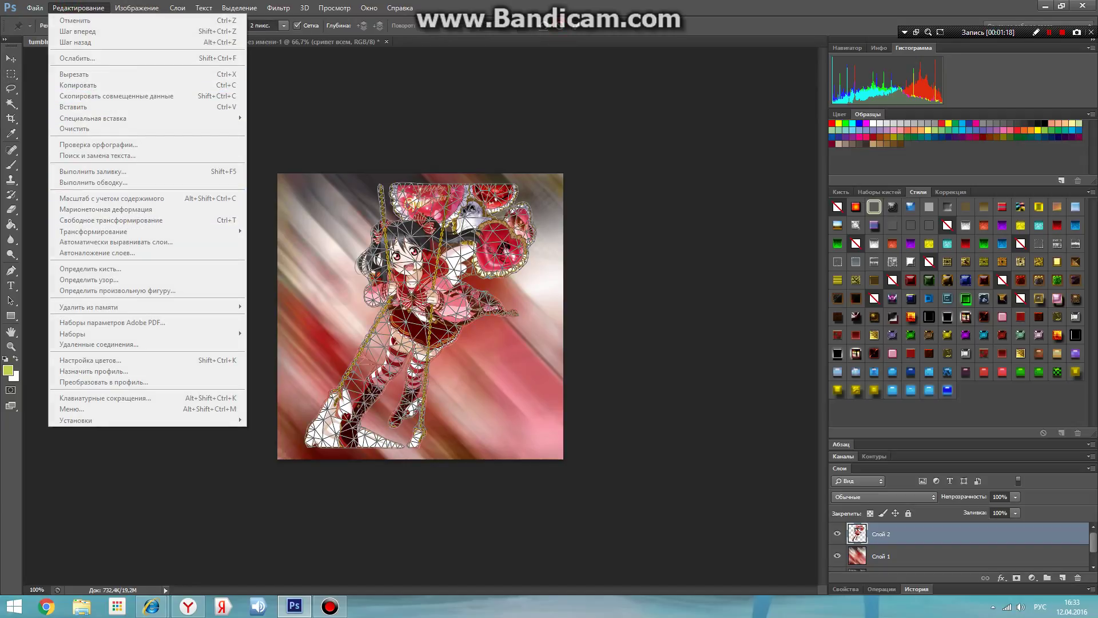
key("Escape")
key("Escape")
Free-transform the new girl copy to about 297% width and 165% height, placing her body over the canvas's right side.
left_click(79, 8)
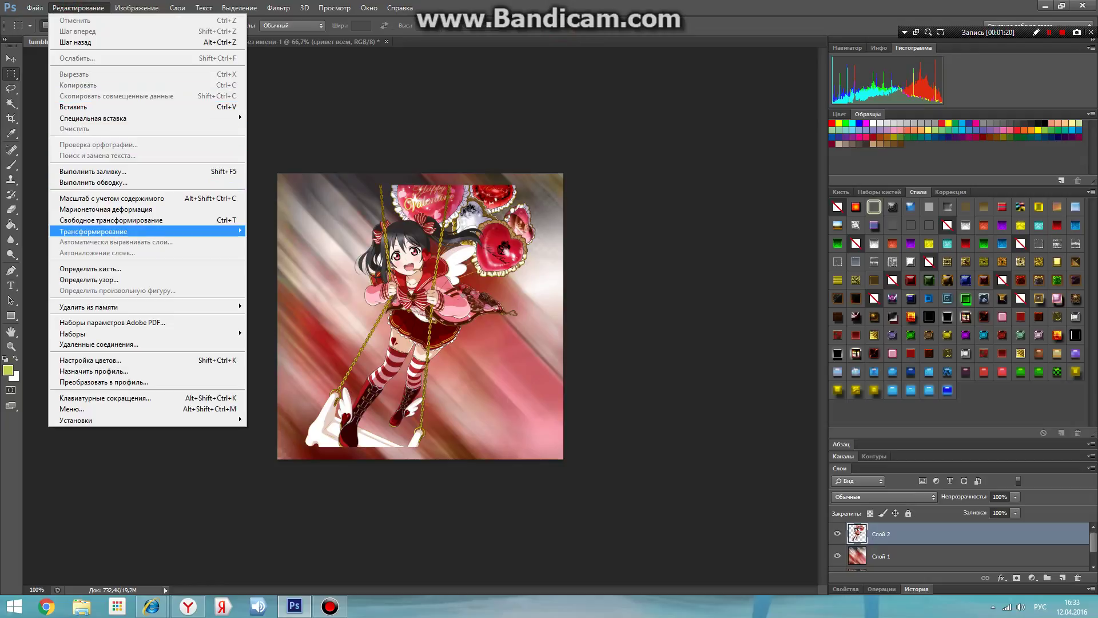
left_click(115, 220)
left_click_drag(535, 447, 828, 617)
left_click_drag(540, 232, 592, 125)
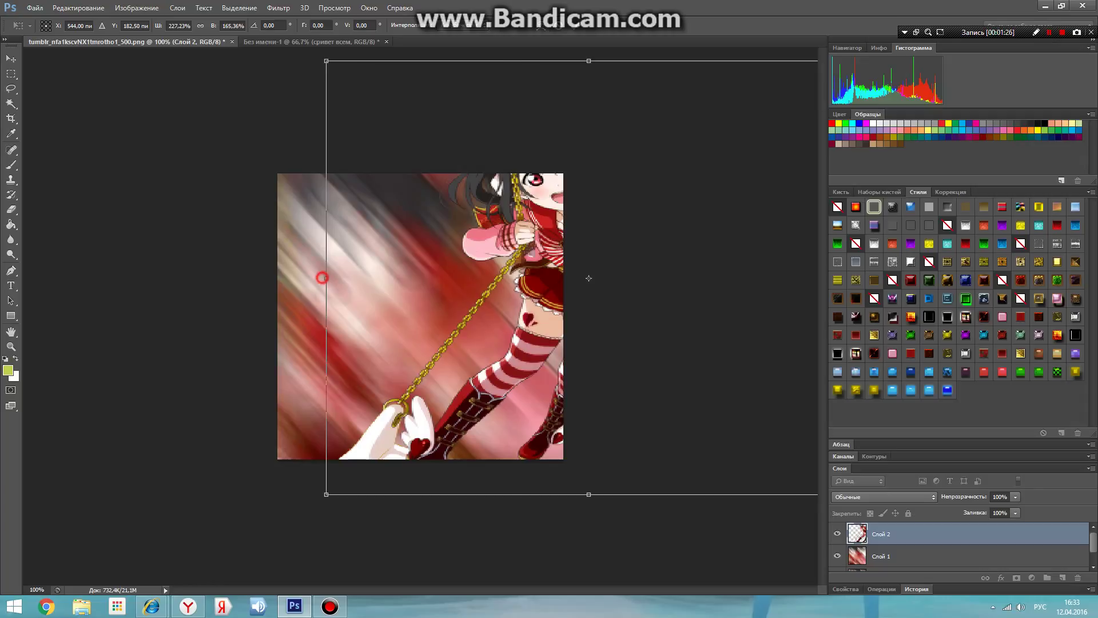
left_click_drag(322, 278, 165, 277)
left_click_drag(523, 216, 573, 231)
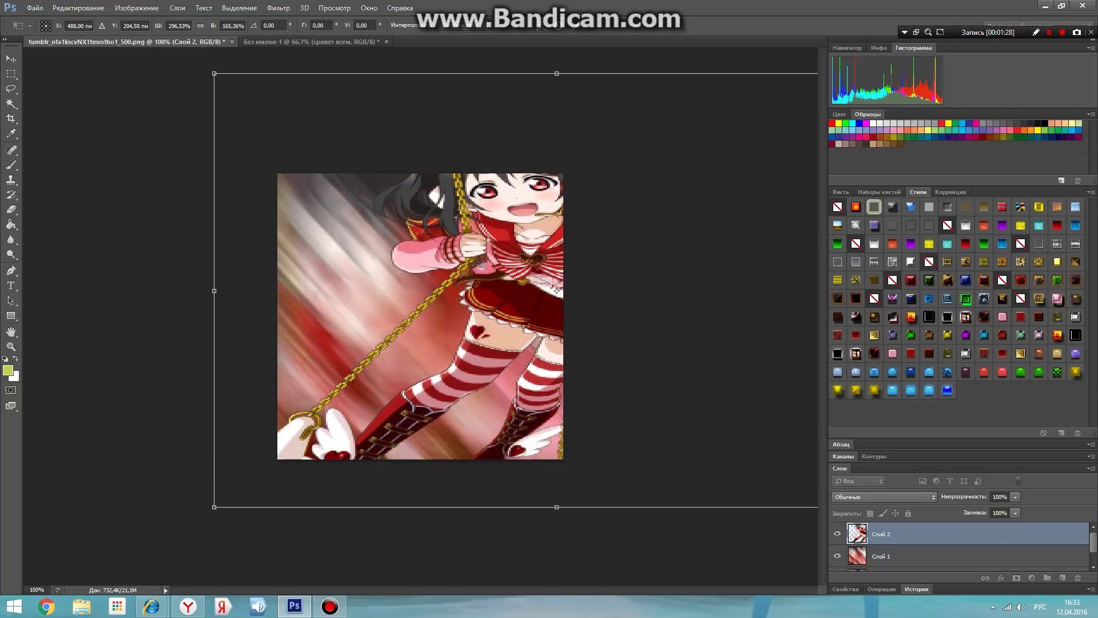
key("Return")
Apply the same Motion Blur to the stretched girl copy on Слой 2.
left_click(278, 7)
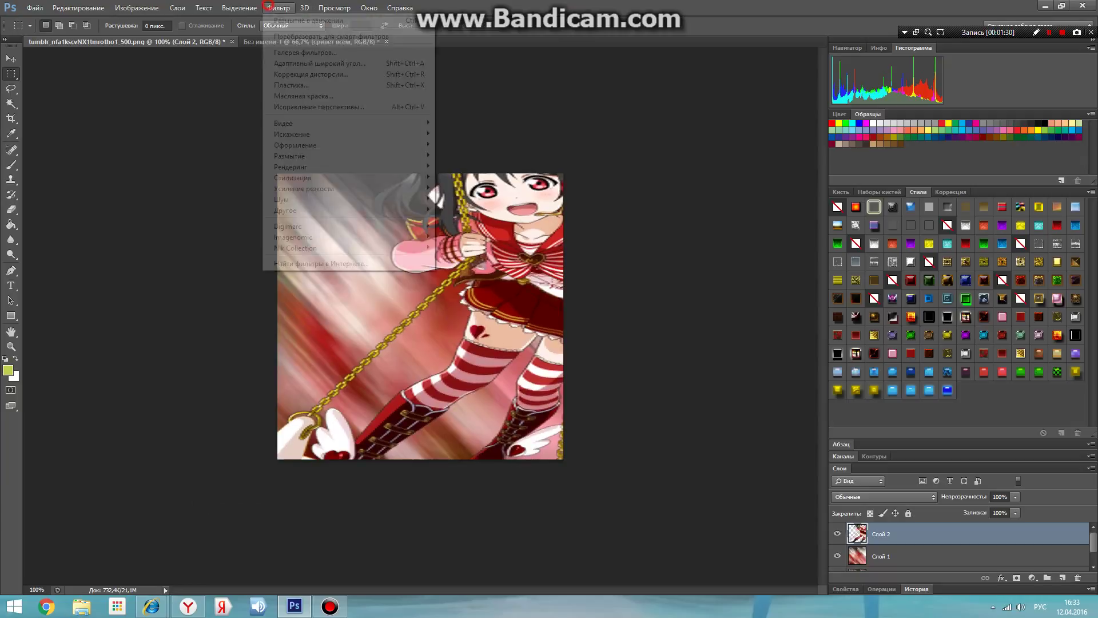
mouse_move(355, 156)
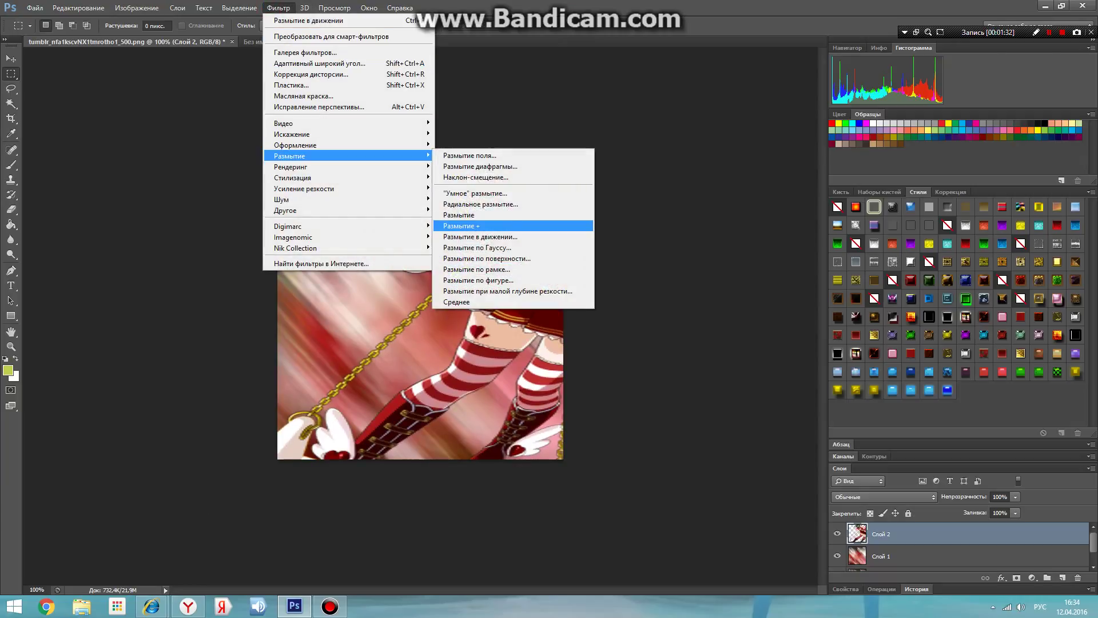
left_click(523, 237)
left_click(738, 174)
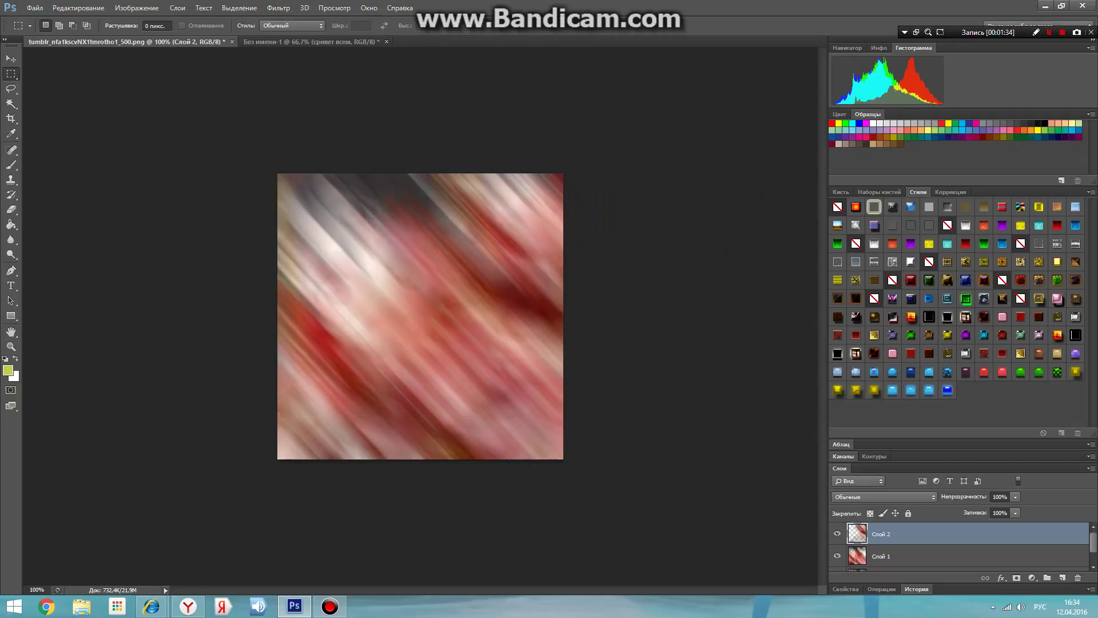
Select the whole canvas and paste a sharp copy of the girl above the three blurred layers.
key("ctrl+a")
left_click(78, 8)
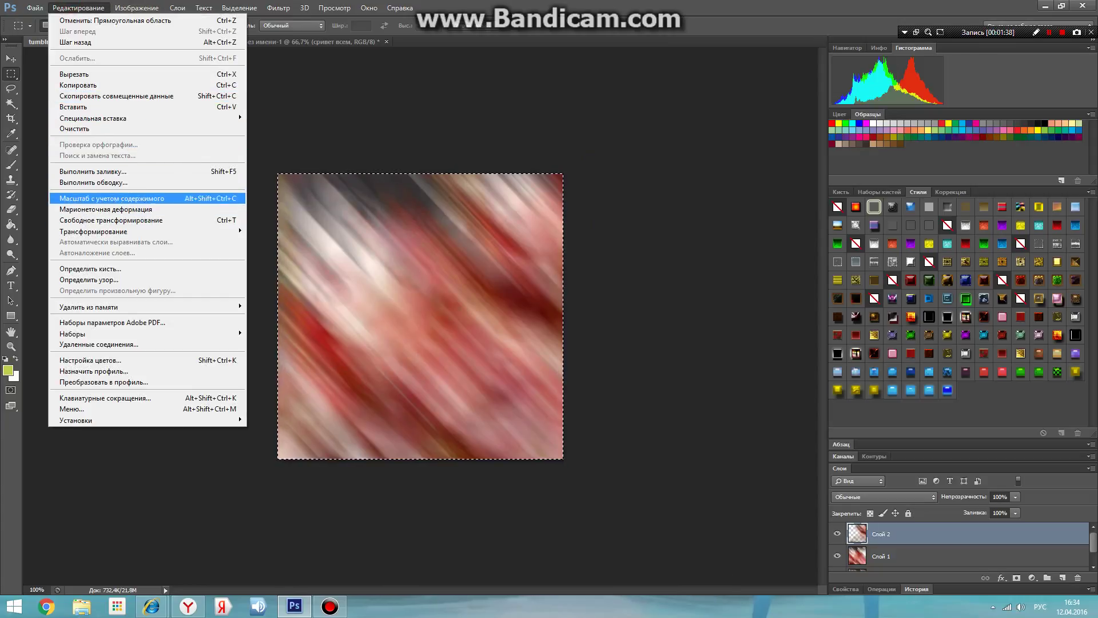
left_click(73, 107)
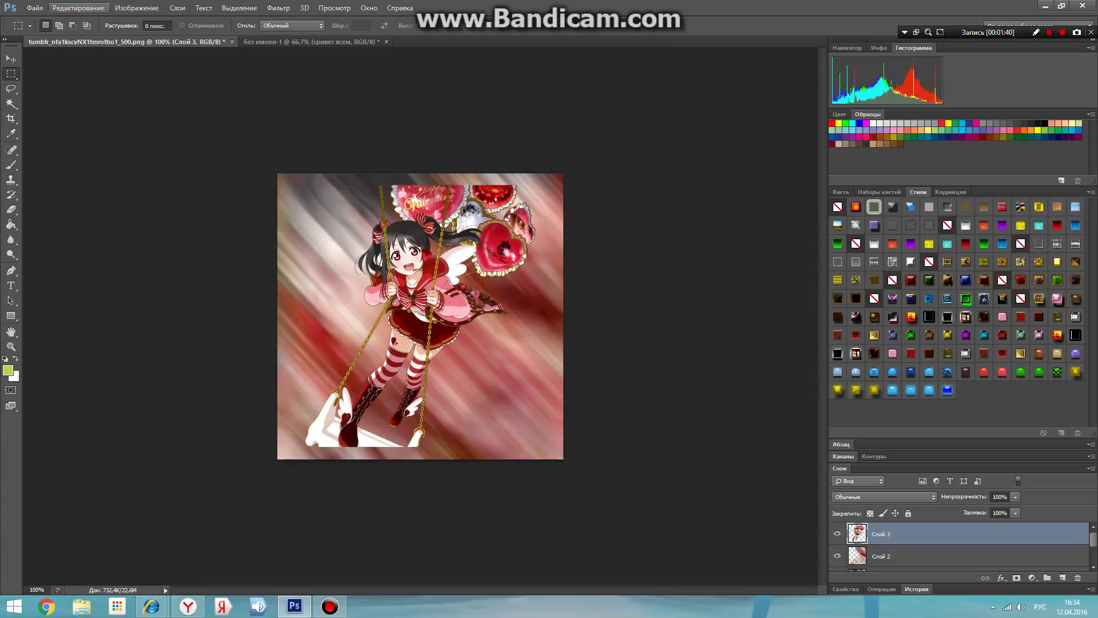
Free-transform the sharp girl copy on Слой 3 so it spans the canvas from top edge to bottom edge.
left_click(78, 7)
left_click(103, 220)
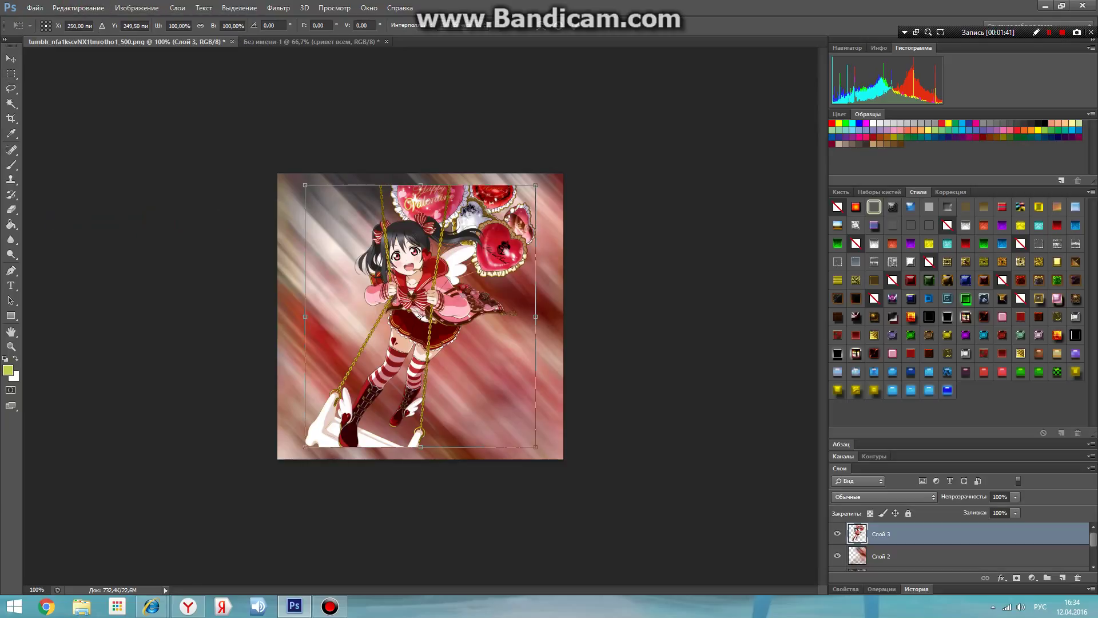
left_click_drag(537, 182, 540, 173)
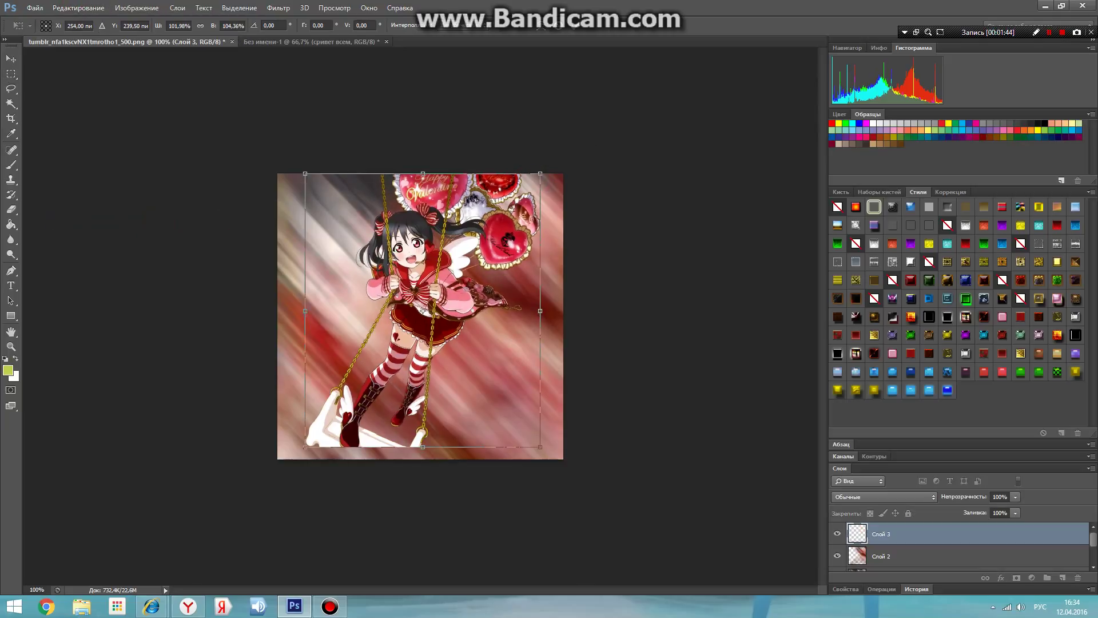
left_click_drag(305, 447, 286, 459)
key("Return")
key("m")
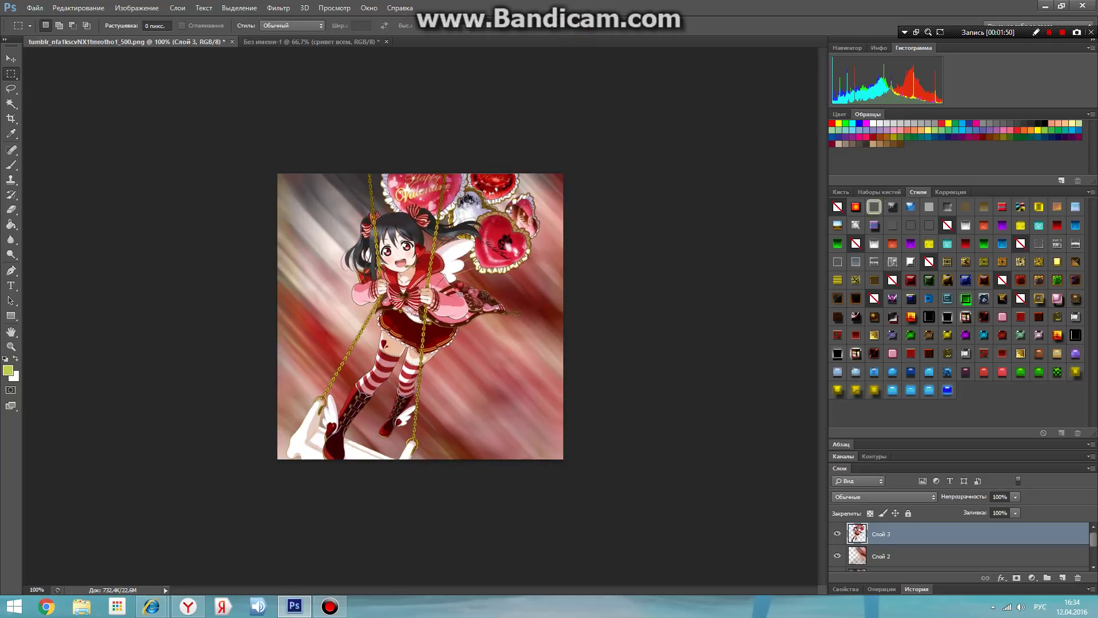
Open the 5 766 КБ PSD template from the Документы folder, accepting the font warning.
left_click(34, 8)
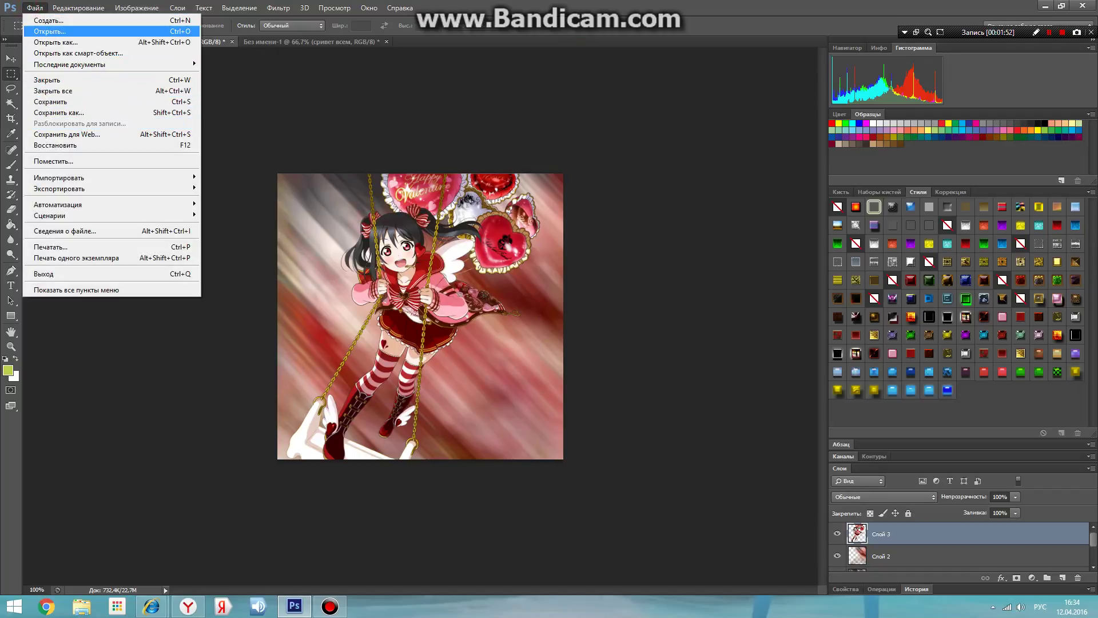
left_click(83, 31)
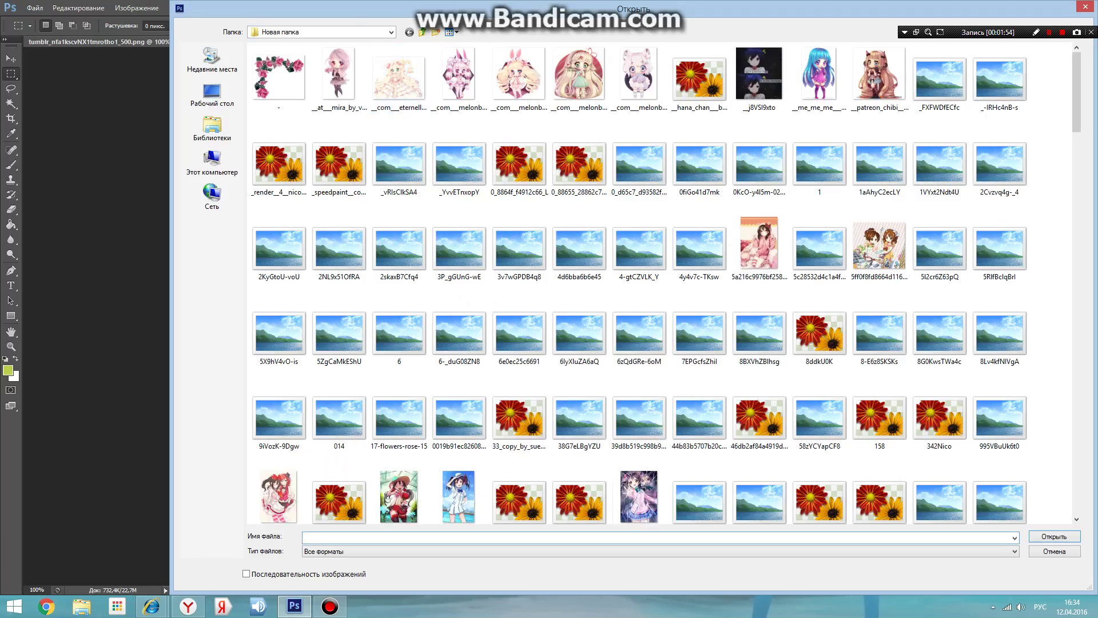
left_click(341, 30)
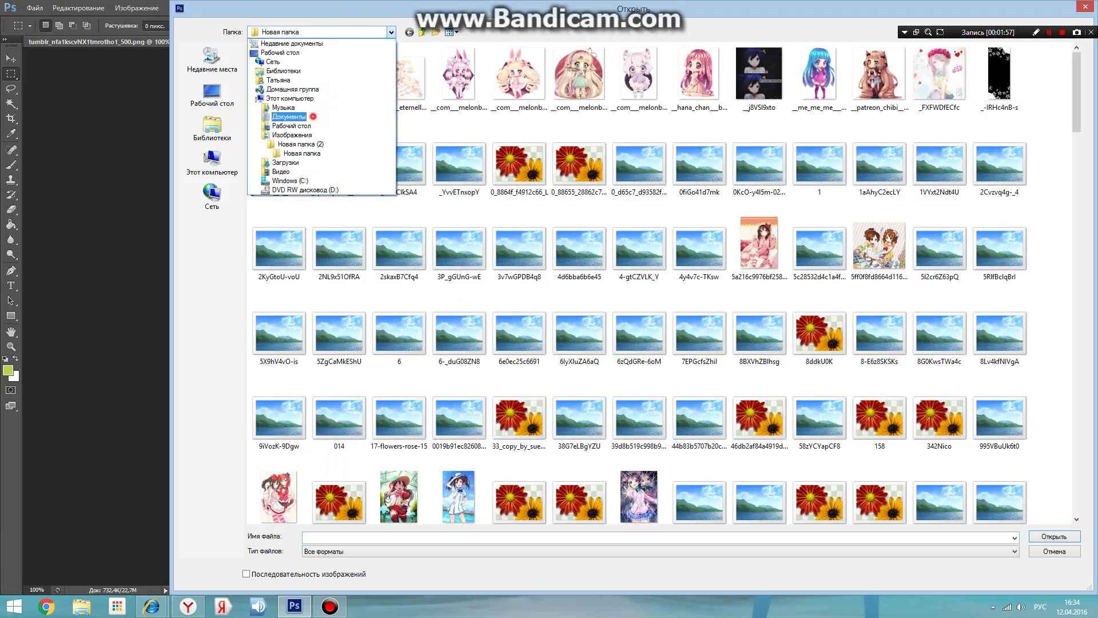
left_click(286, 116)
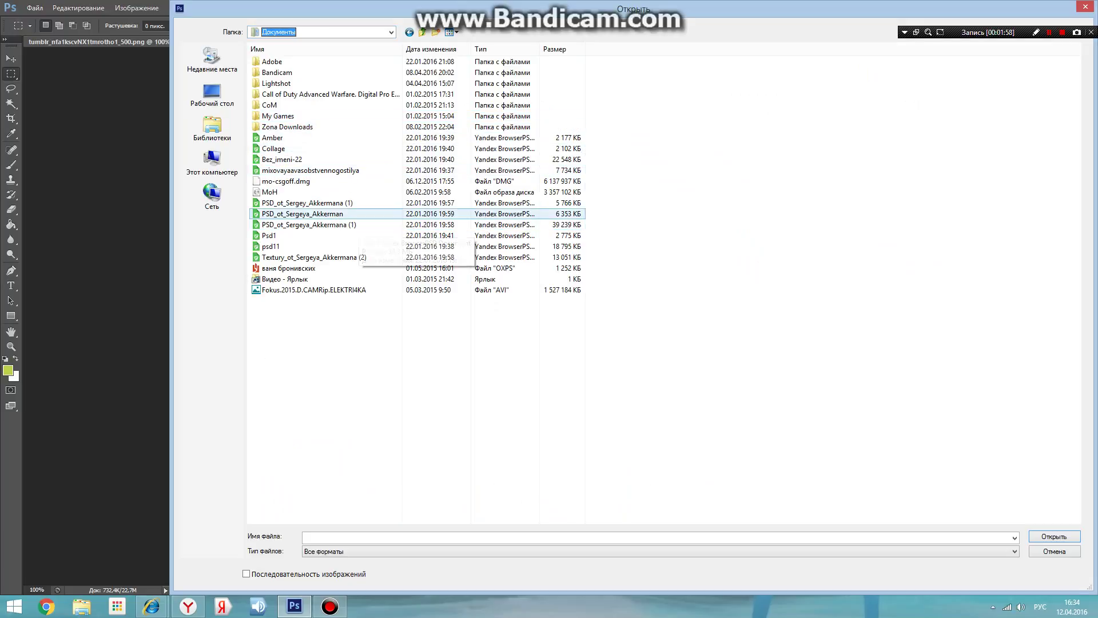
double_click(360, 203)
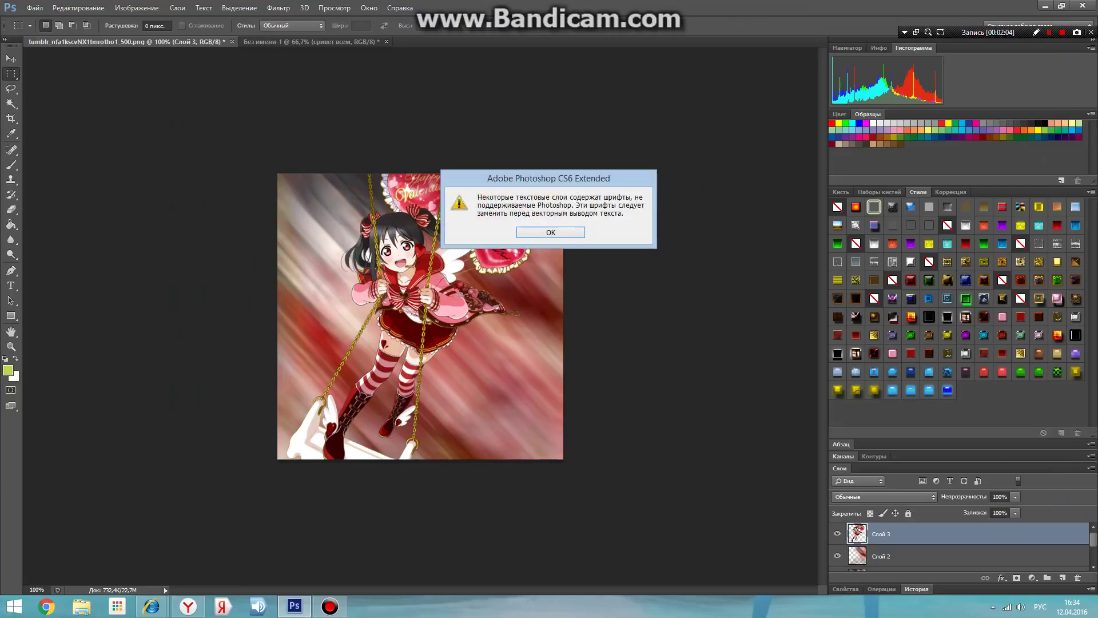
left_click(547, 230)
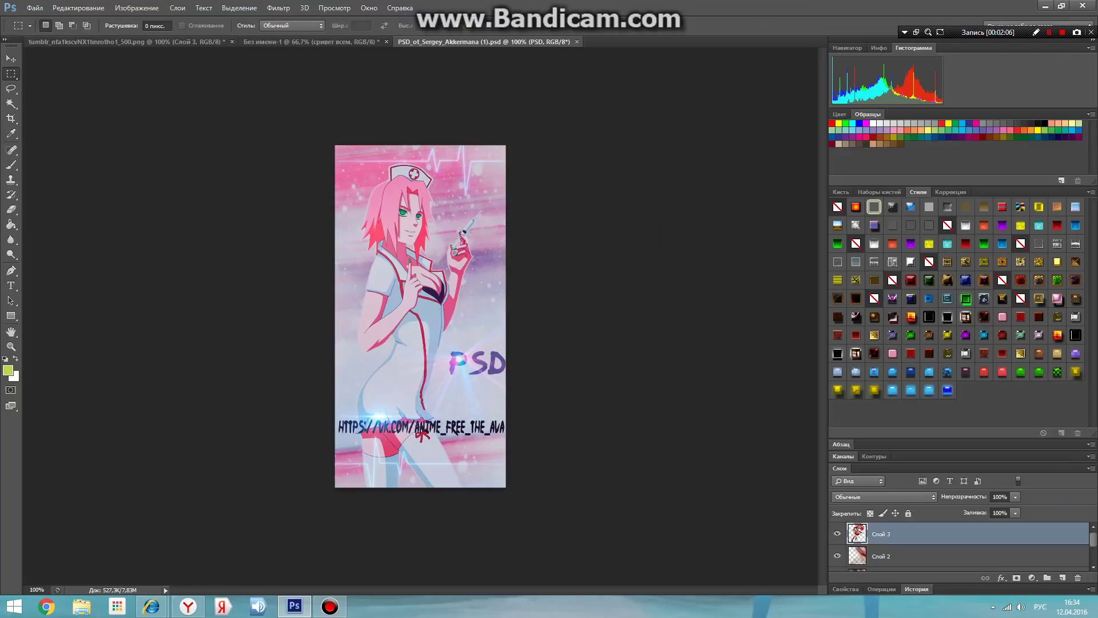
Open the 39 239 КБ PSD template from Документы and close the pink nurse template.
left_click(34, 7)
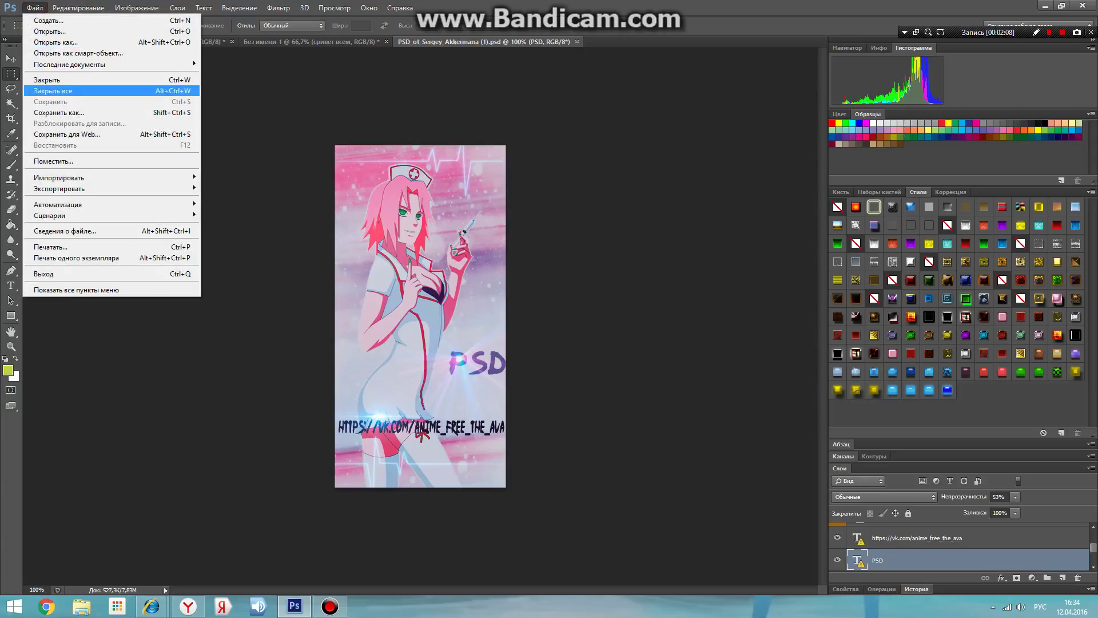
left_click(50, 31)
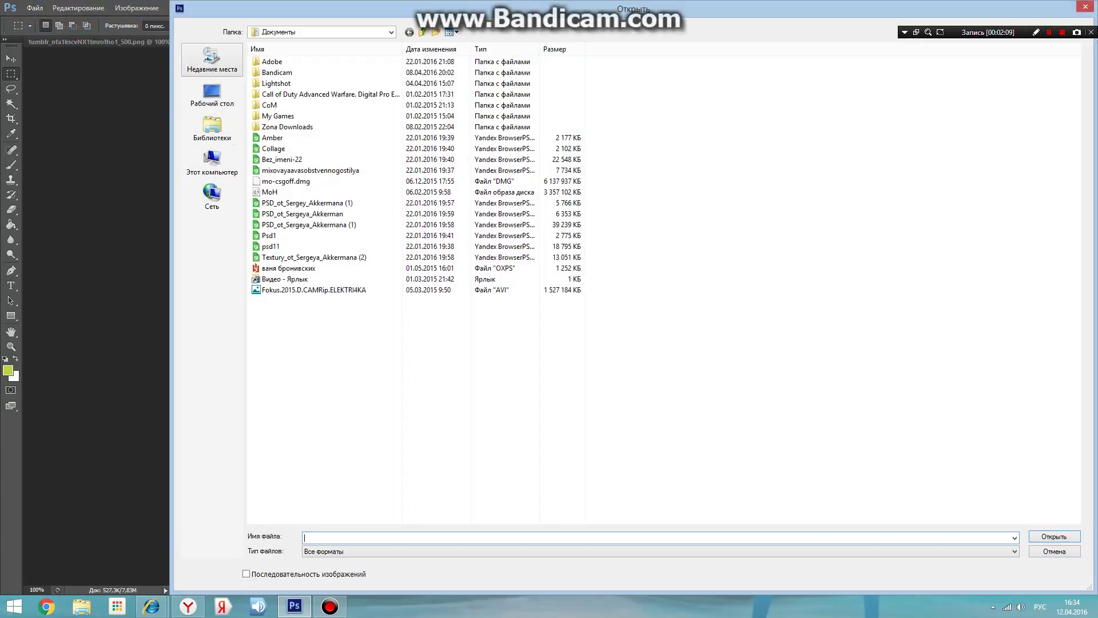
double_click(354, 224)
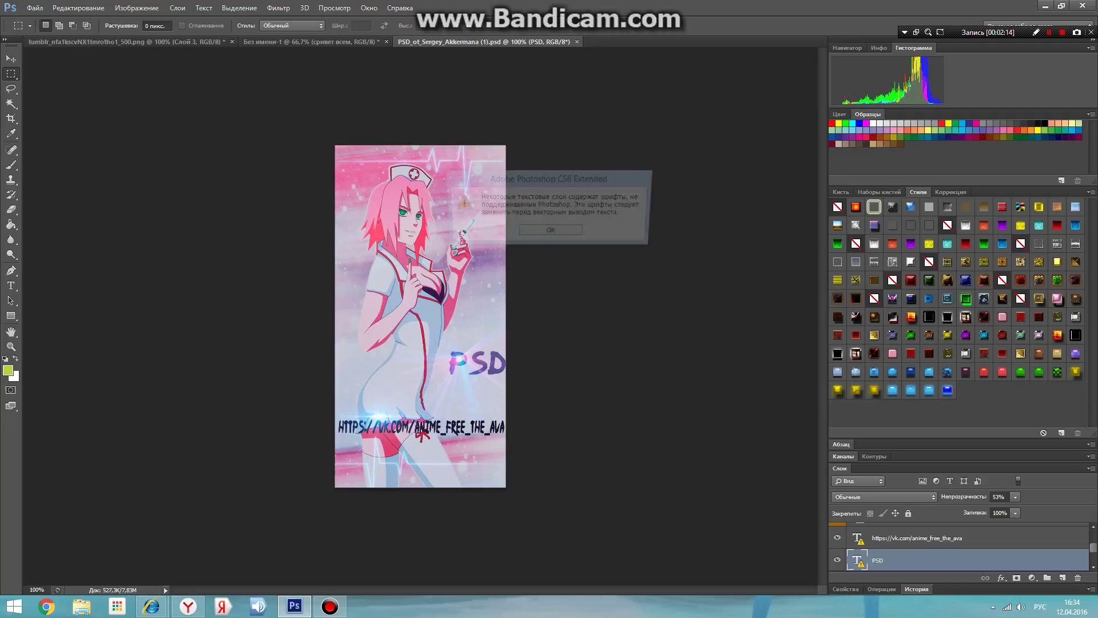
key("Return")
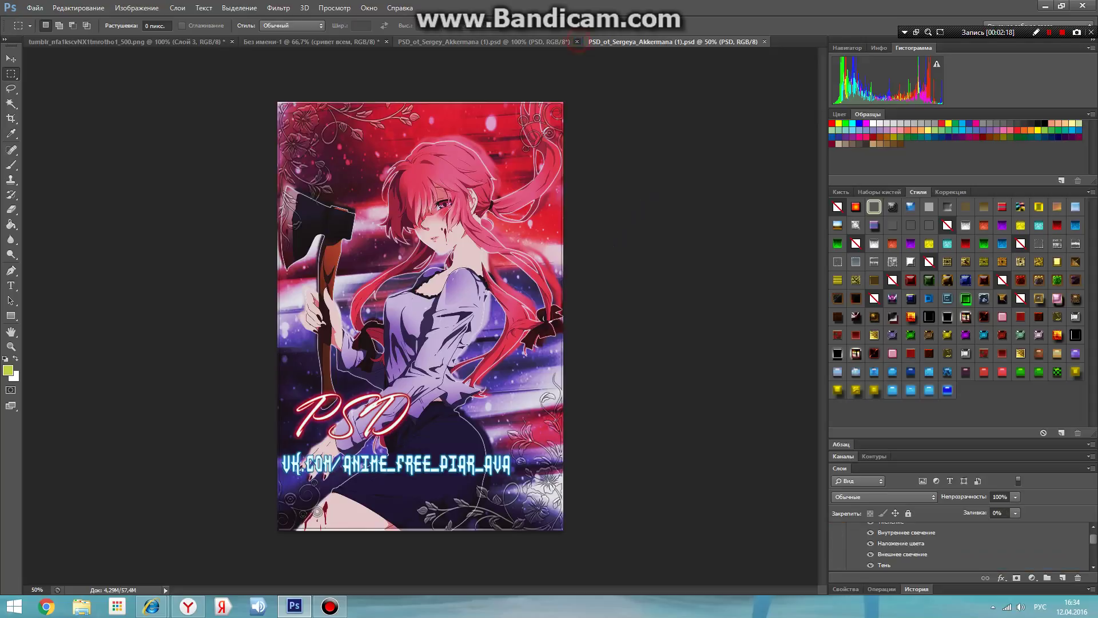
left_click(577, 42)
Float the axe-girl PSD template as a small thumbnail-sized window beside the avatar and enlarge the layer list.
left_click_drag(449, 41, 103, 55)
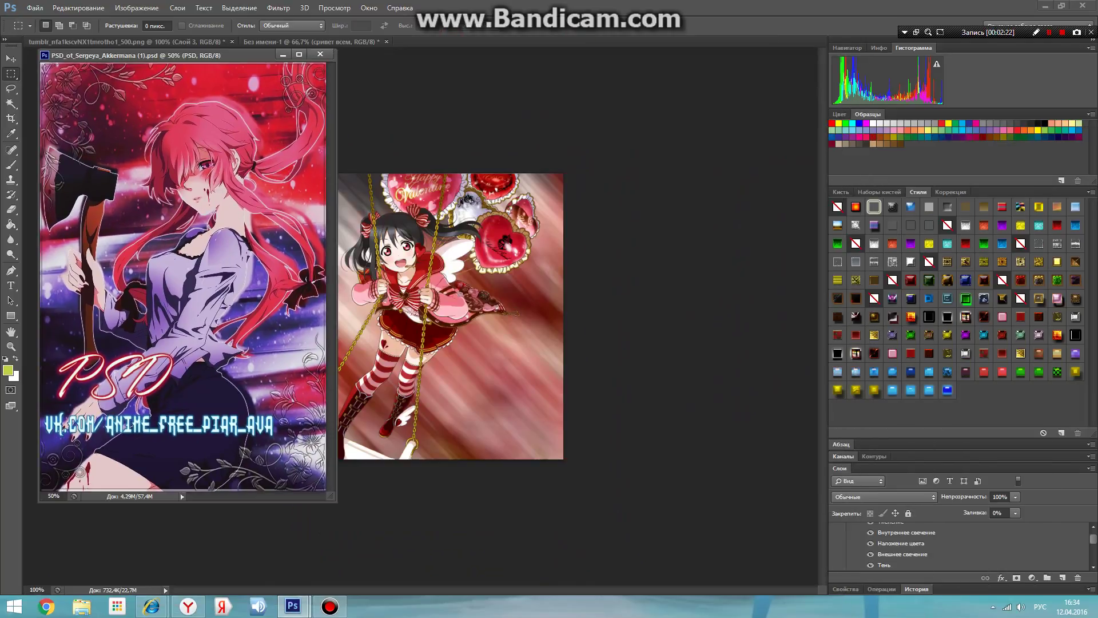
left_click_drag(334, 499, 128, 168)
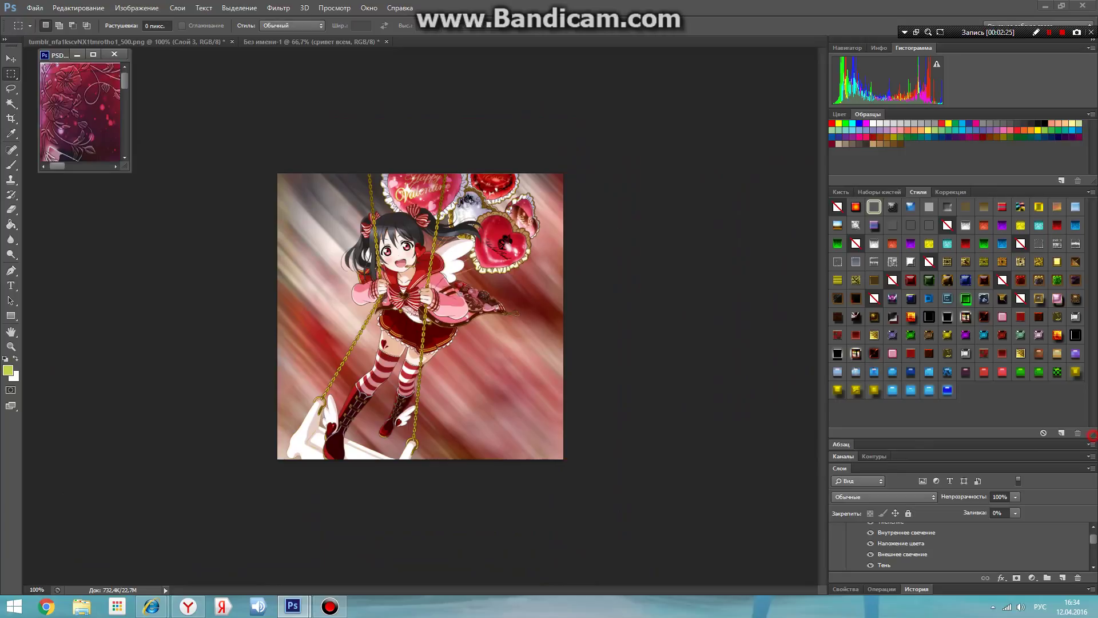
left_click_drag(1093, 436, 1092, 262)
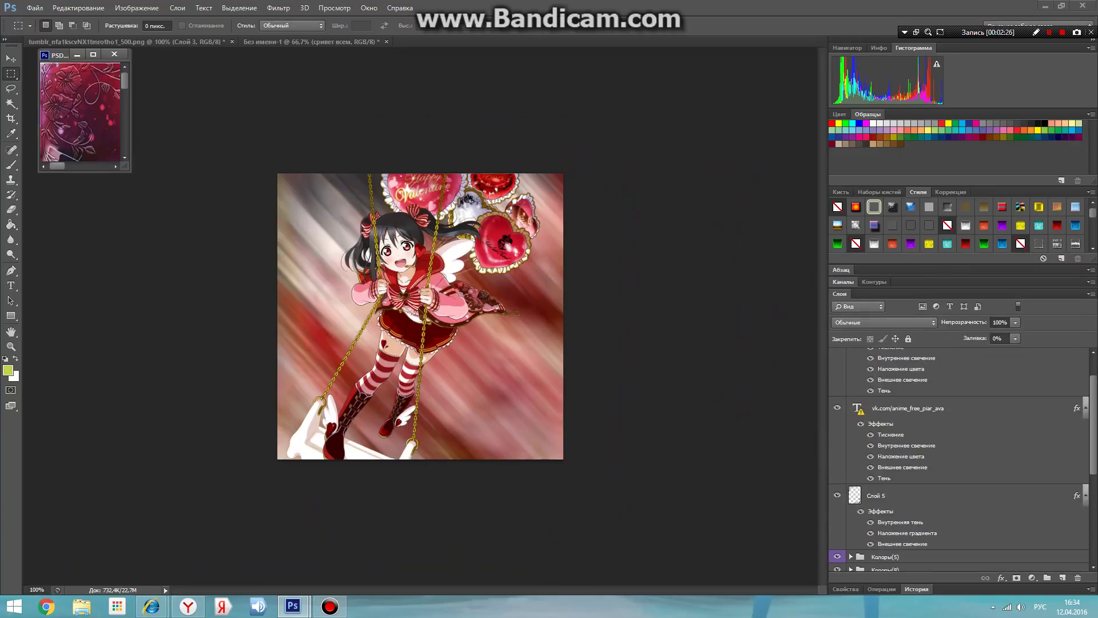
Copy the Колоры(5), Экшен and Колоры(8) groups from the floating PSD template to the top of the avatar's layers.
scroll(959, 458, "down", 3)
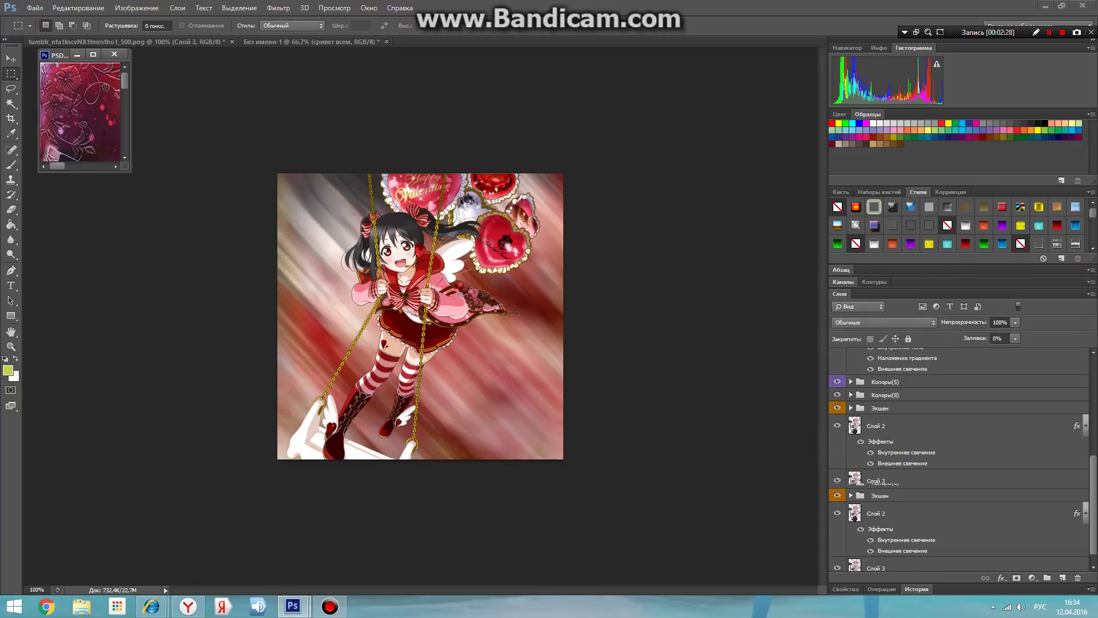
left_click_drag(881, 456, 572, 312)
left_click(99, 113)
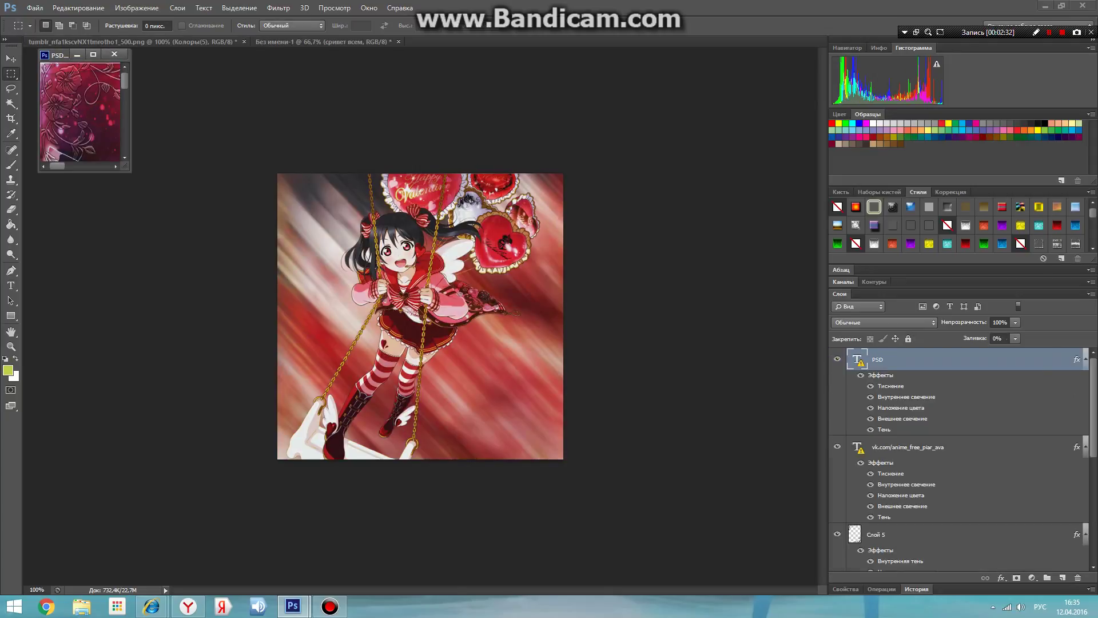
scroll(960, 458, "down", 5)
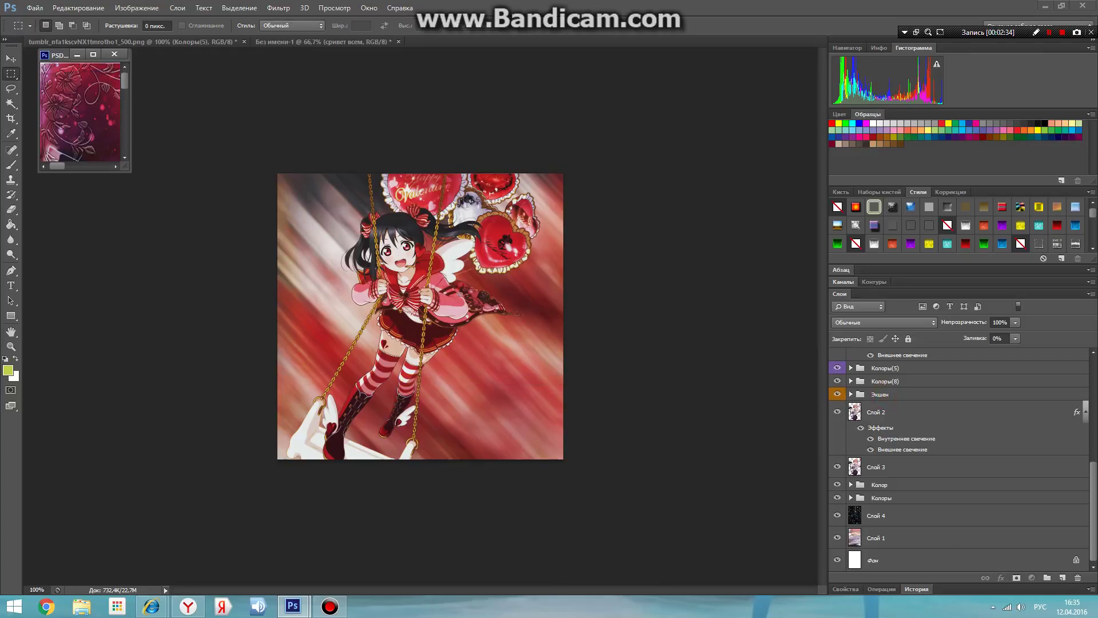
left_click_drag(881, 394, 564, 320)
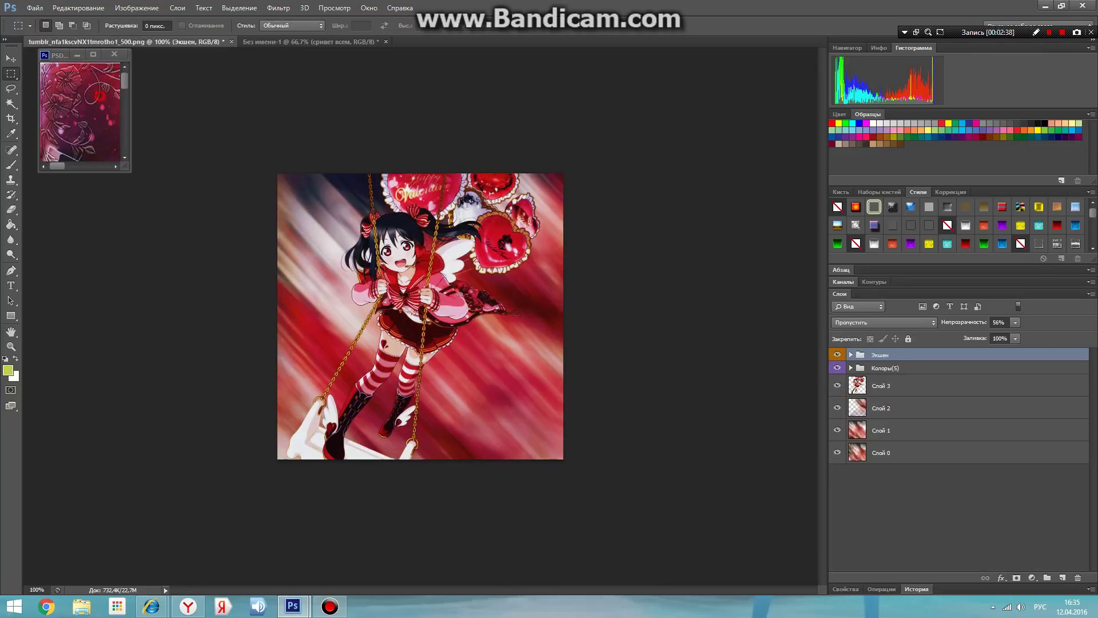
left_click(100, 97)
scroll(100, 96, "down", 1)
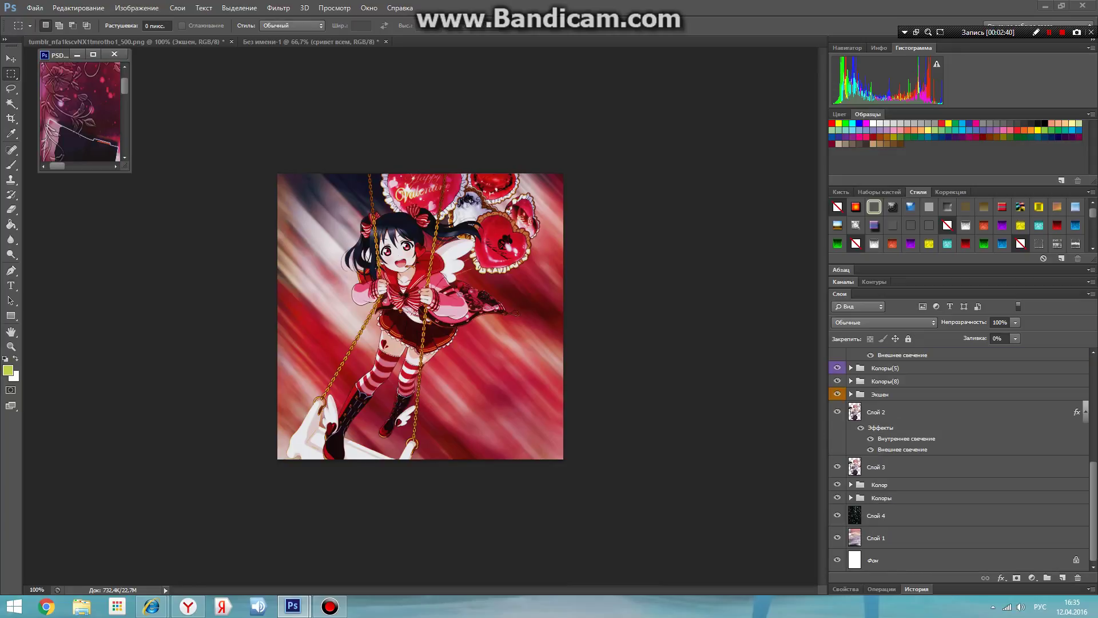
left_click_drag(896, 381, 461, 361)
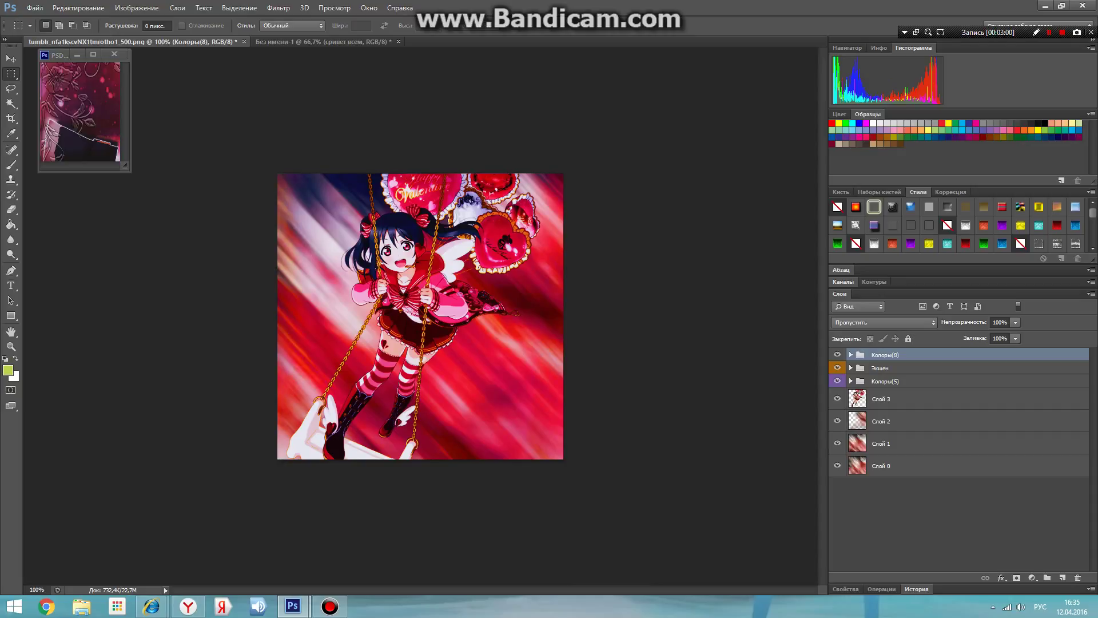
With Слой 2 active in the avatar, open the 6 353 КБ PSD template from Документы and dock it in the small floating window.
left_click(896, 421)
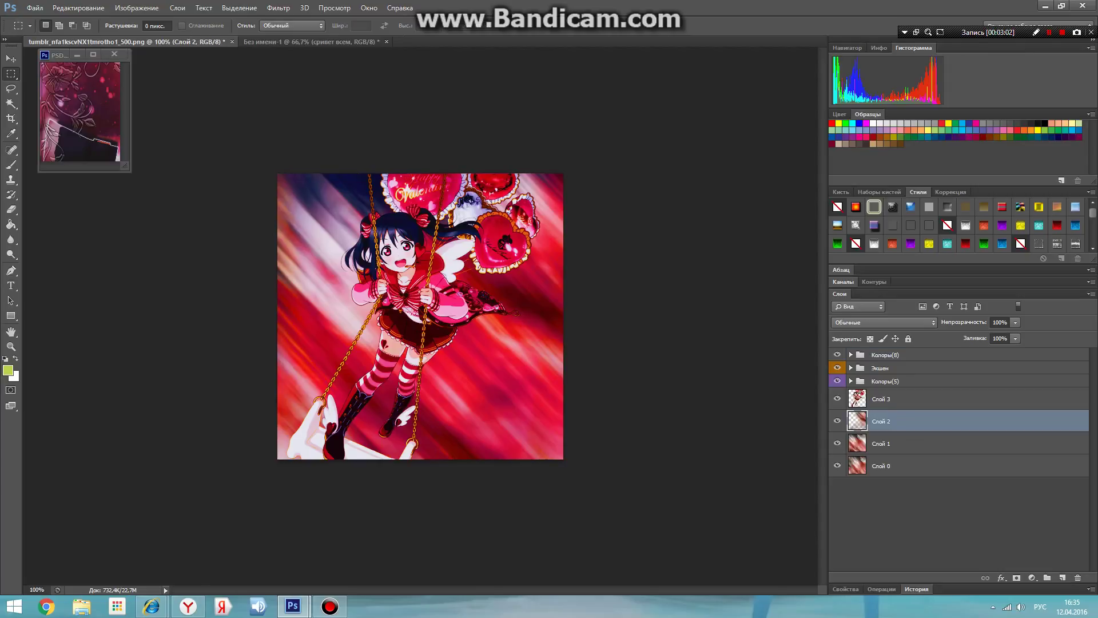
left_click(35, 8)
left_click(43, 27)
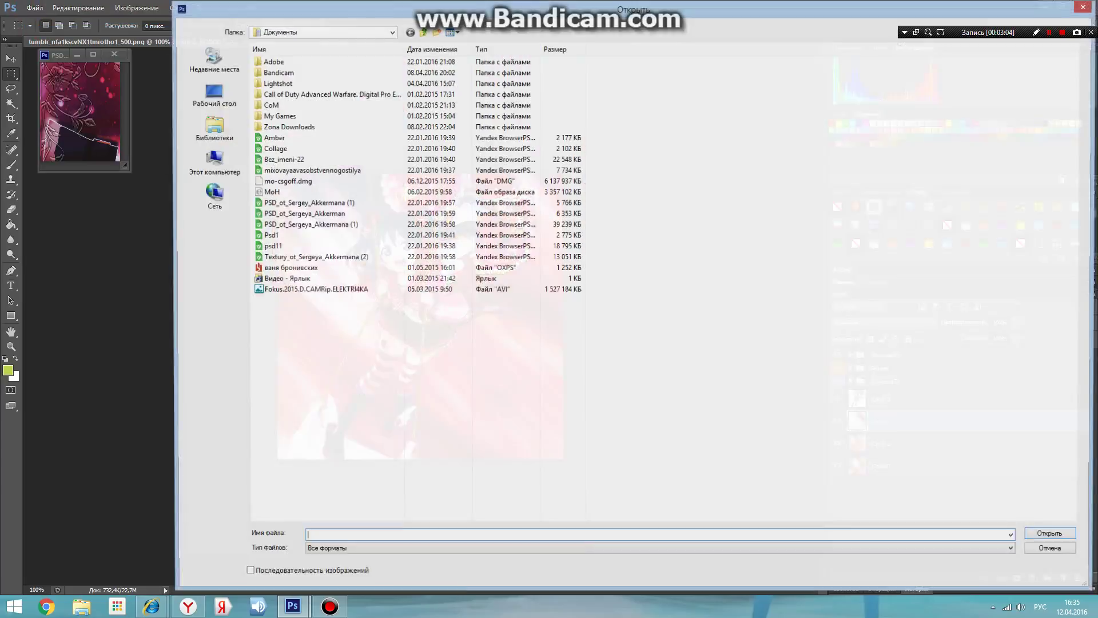
double_click(304, 214)
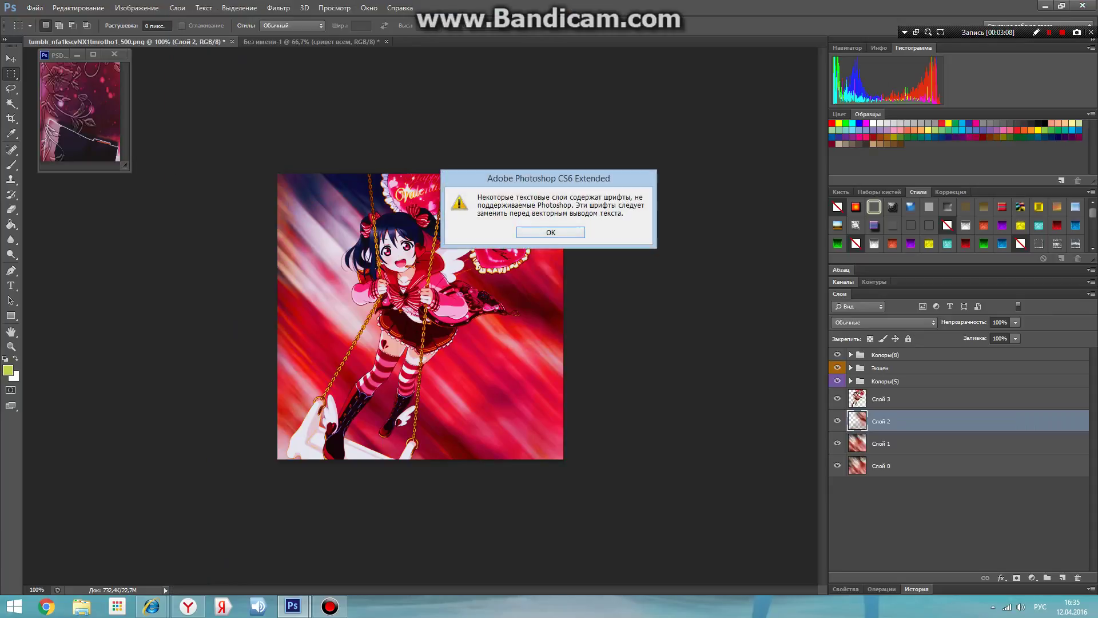
left_click(547, 231)
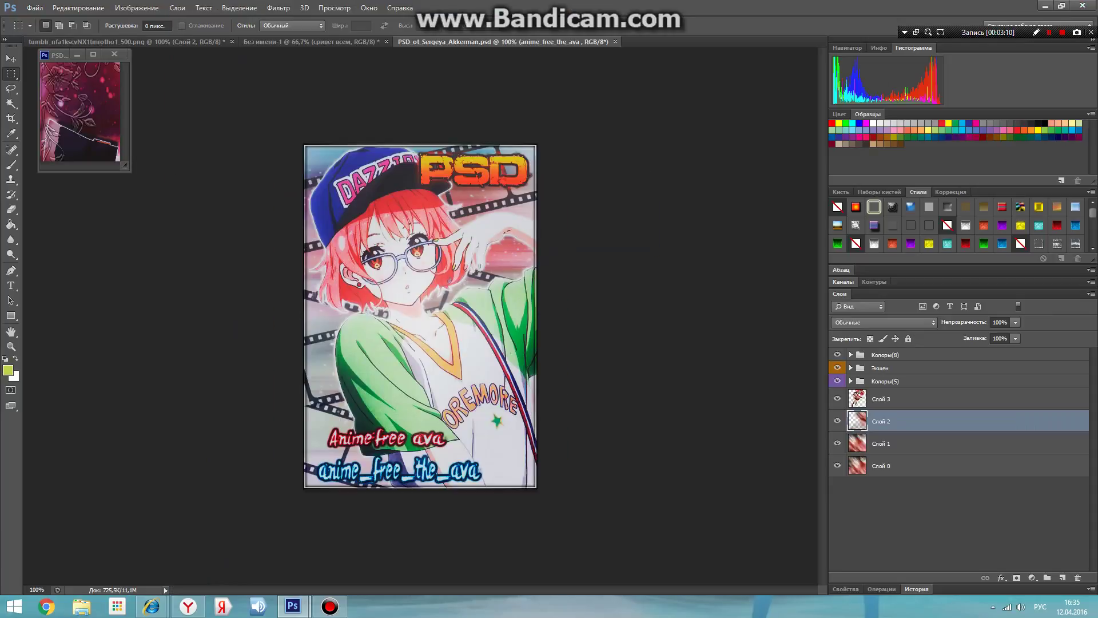
left_click_drag(498, 42, 63, 67)
Copy the sparkle texture layer from the template's Фон group into the avatar, directly above Слой 2.
scroll(961, 458, "down", 10)
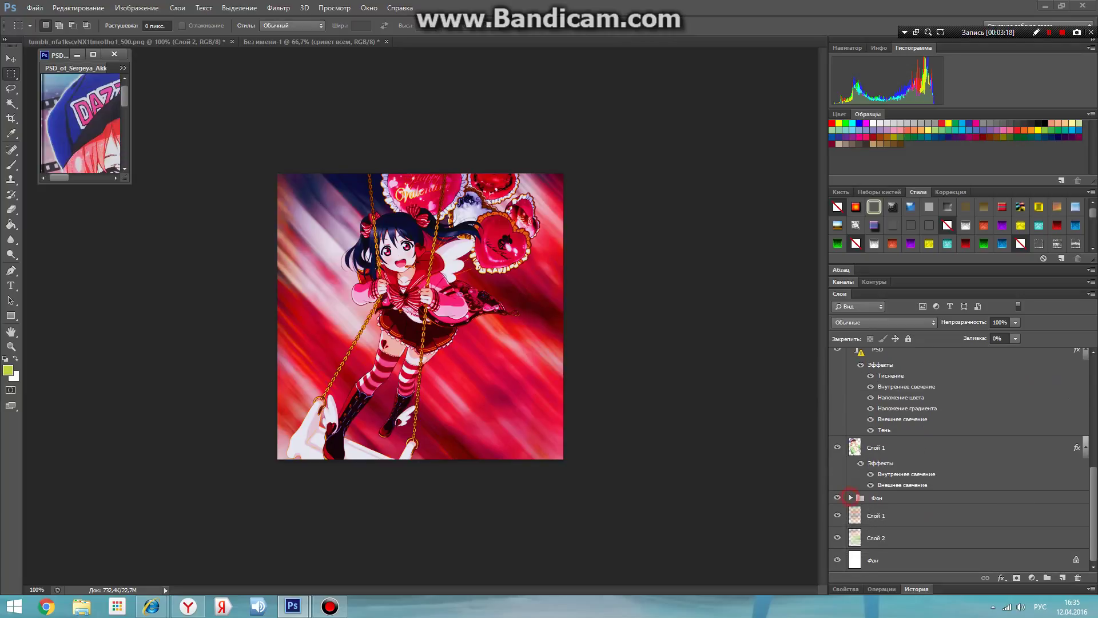
left_click(851, 497)
left_click_drag(900, 517, 412, 441)
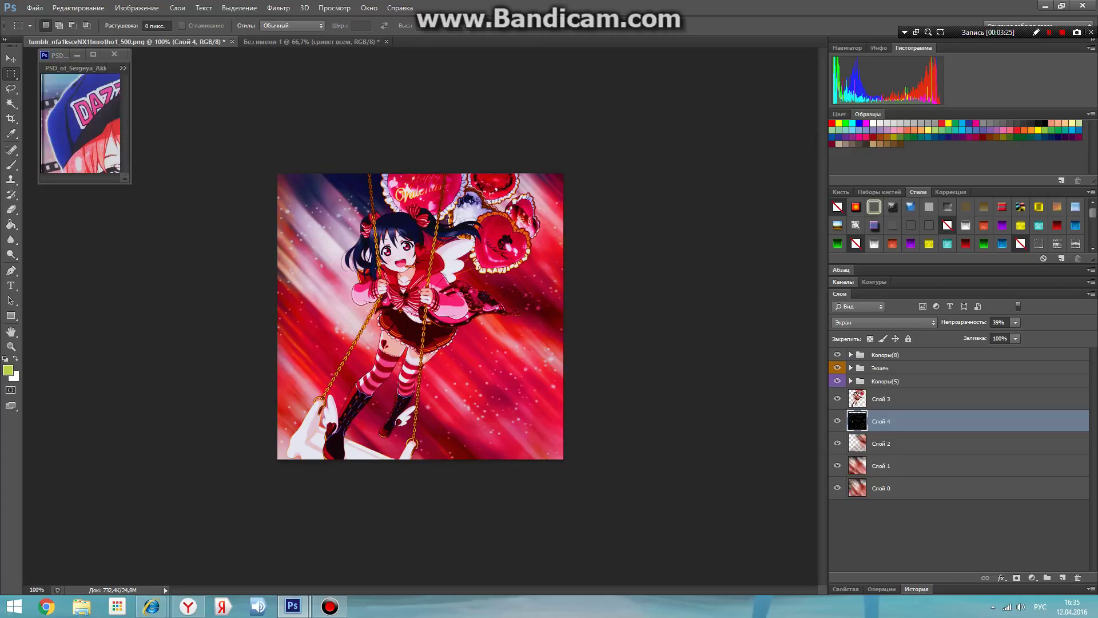
Free-transform the sparkle texture on Слой 4 to about 101.8% width and 104.1% height.
left_click(79, 8)
left_click(167, 219)
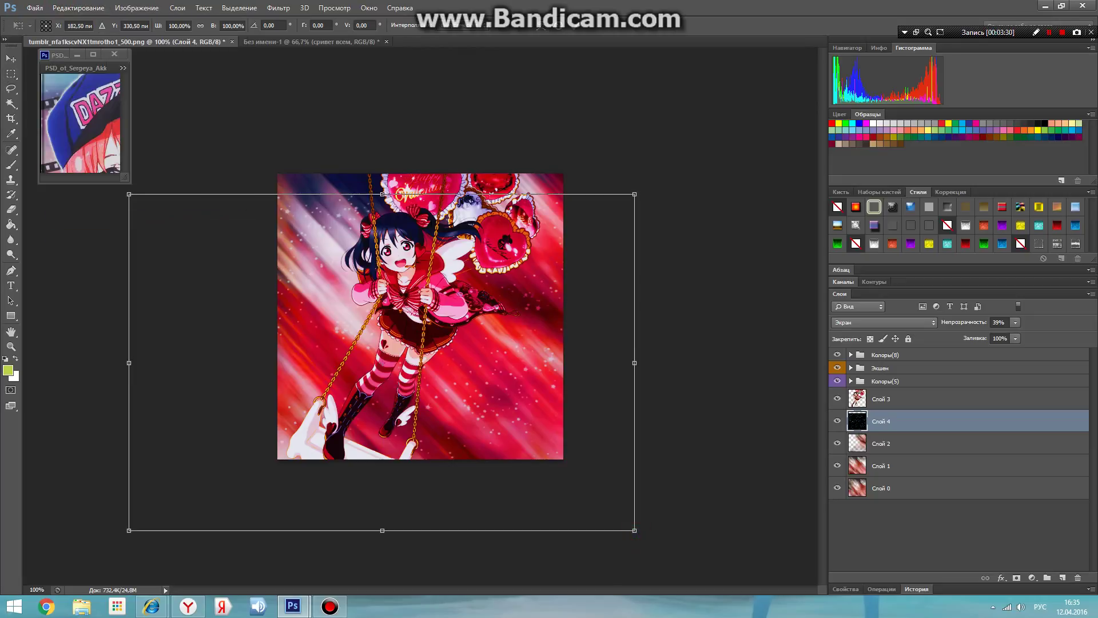
mouse_move(635, 533)
left_mouse_down()
mouse_move(654, 550)
mouse_move(643, 544)
left_mouse_up()
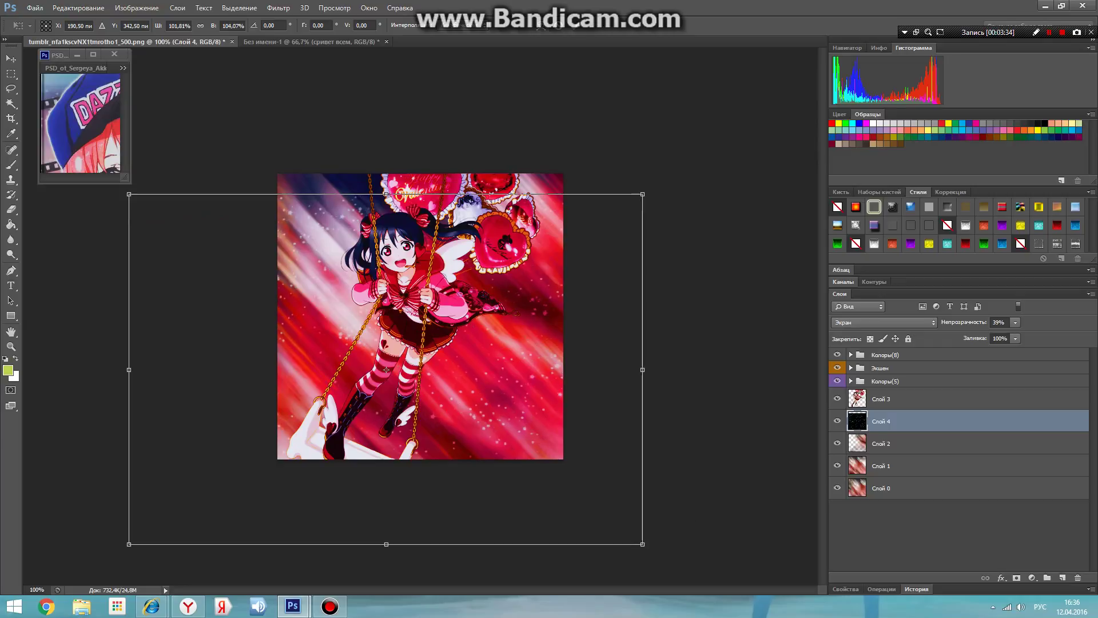
key("Return")
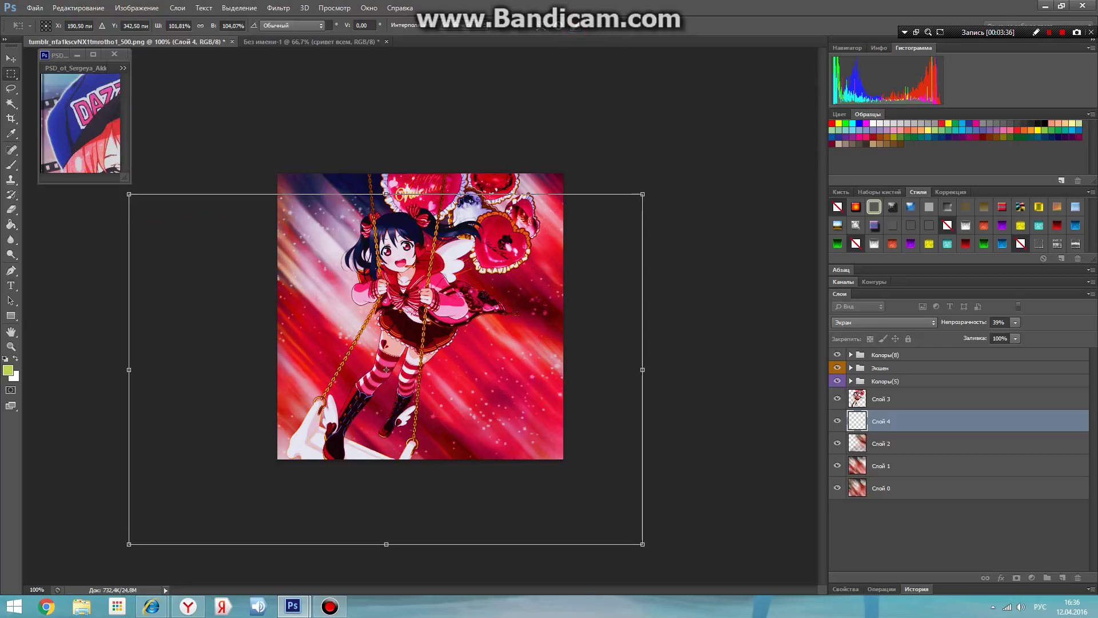
Open the black star texture 7EPGcfsZhil from Изображения > Новая папка (2) > Новая папка in the floating window.
left_click(56, 55)
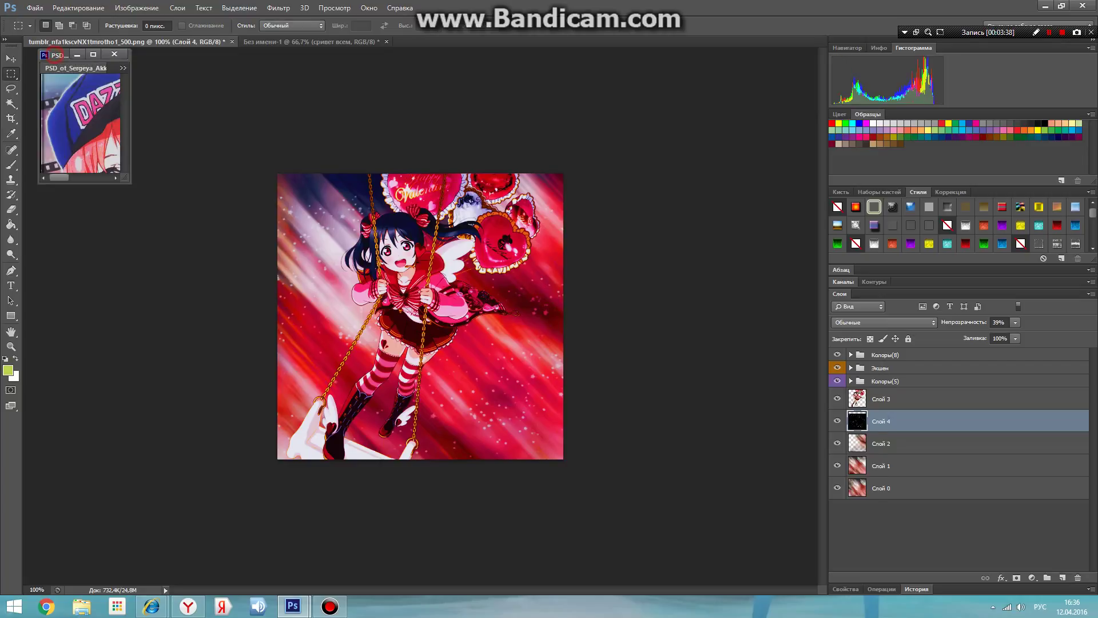
left_click(35, 8)
left_click(73, 29)
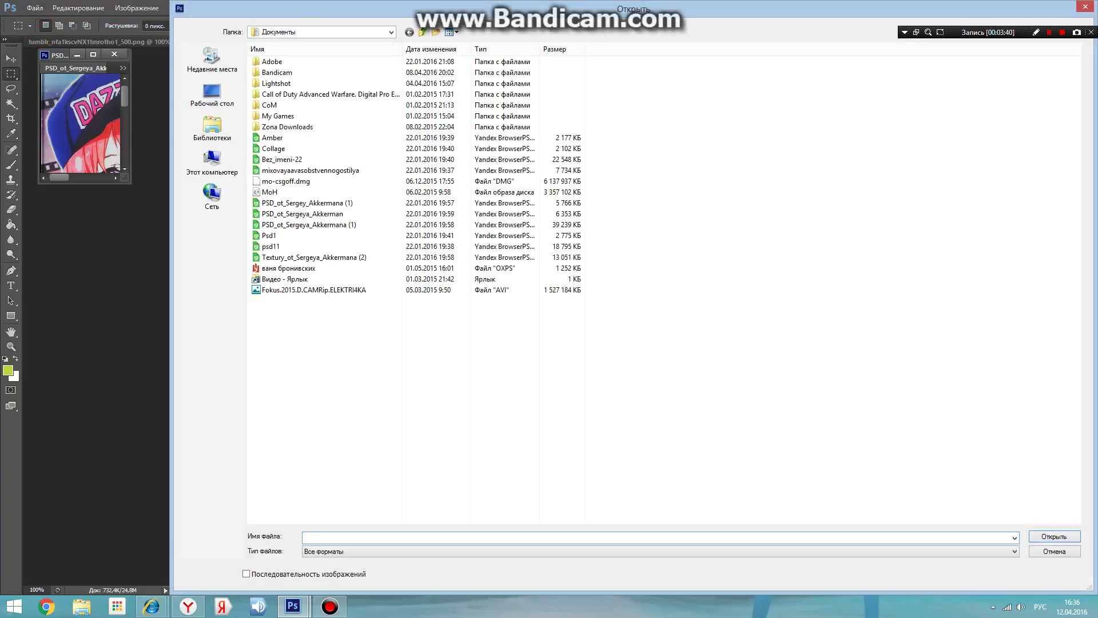
left_click(309, 32)
left_click(320, 136)
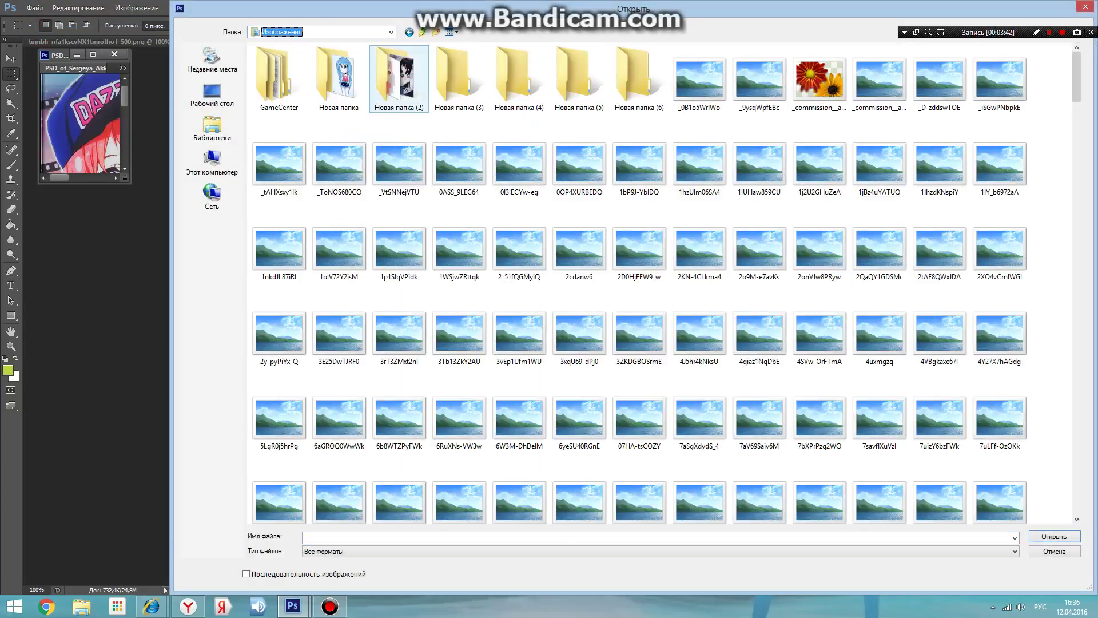
double_click(399, 81)
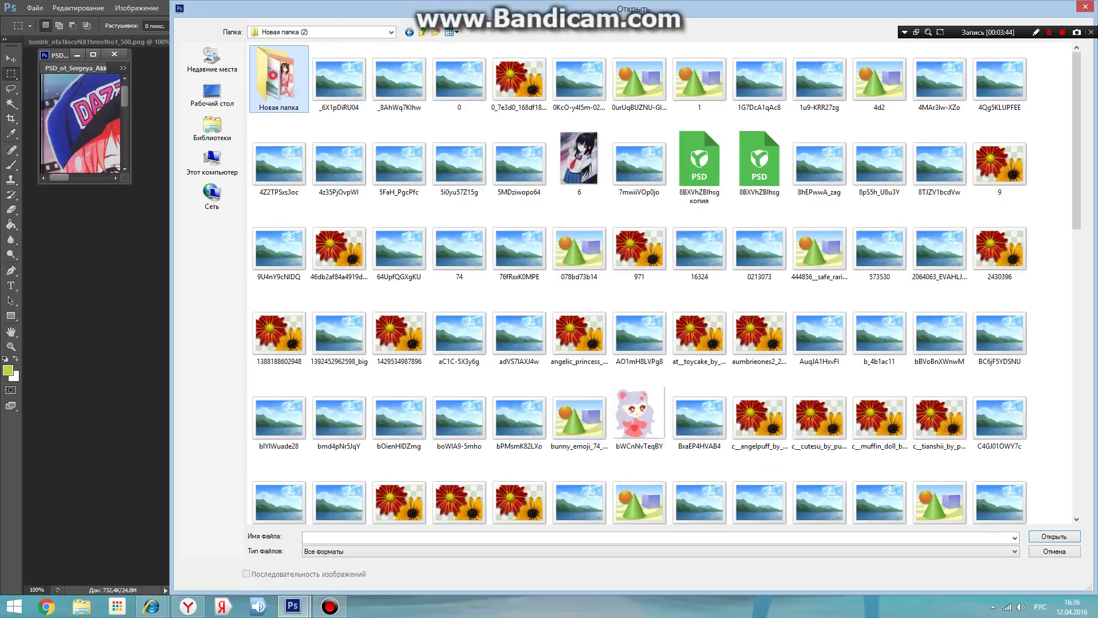
double_click(279, 80)
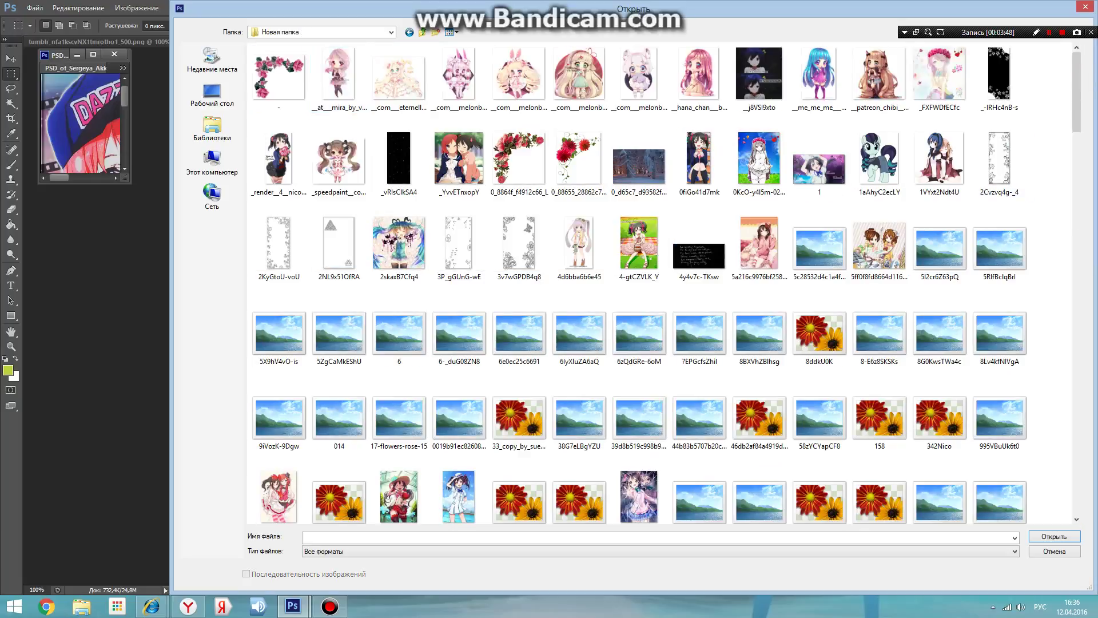
left_click_drag(1074, 89, 1074, 92)
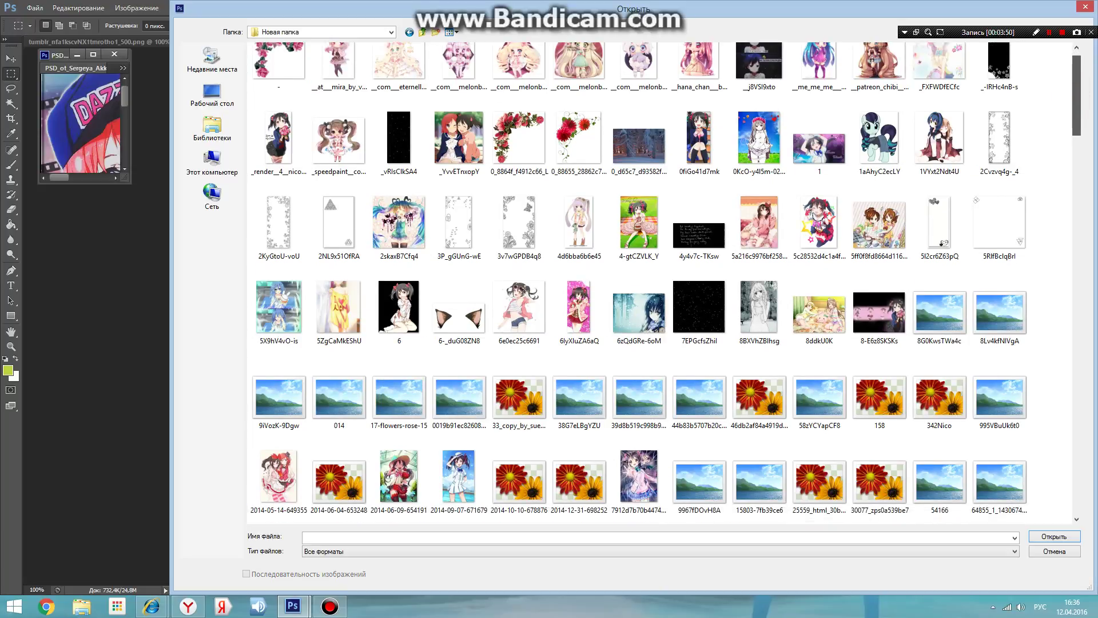
double_click(699, 285)
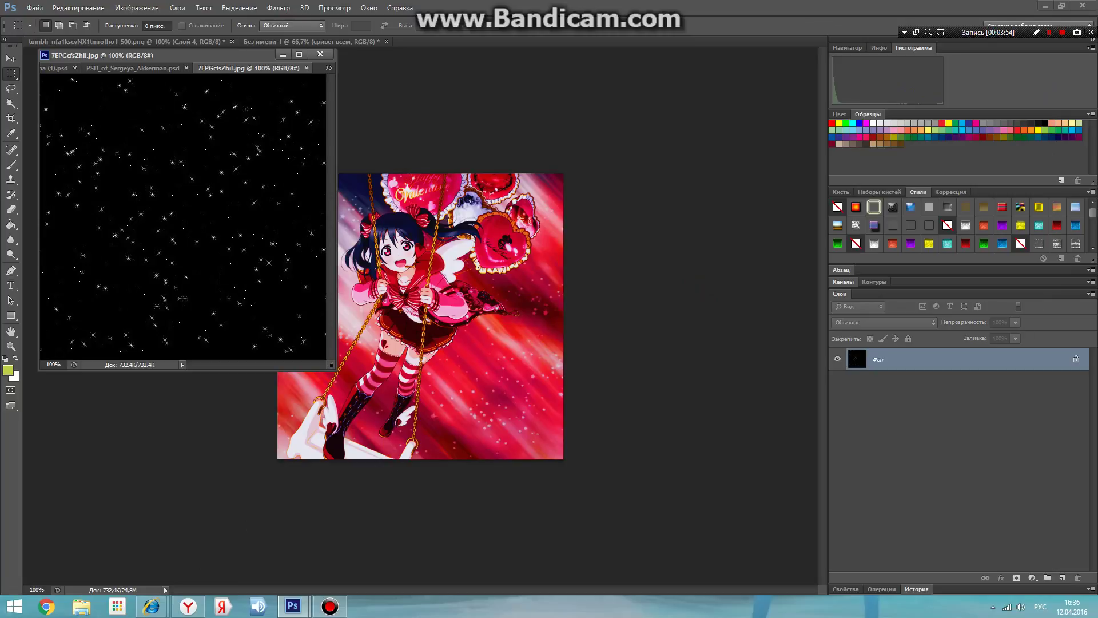
Copy the star texture into the avatar directly above Слой 4 and shrink the floating window.
left_click(11, 59)
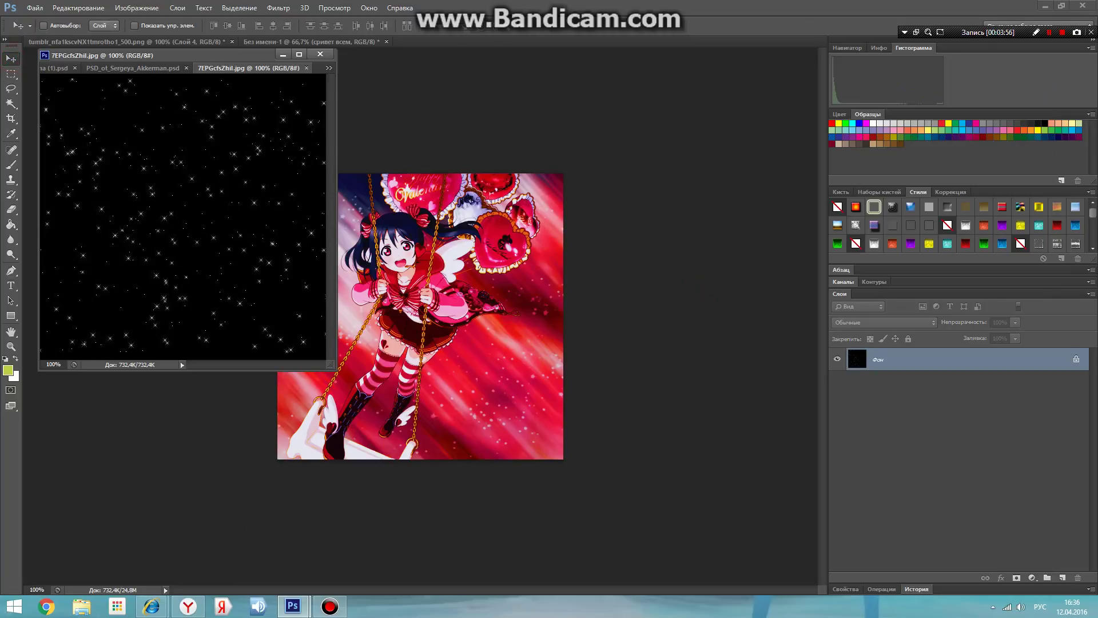
left_click_drag(239, 206, 420, 286)
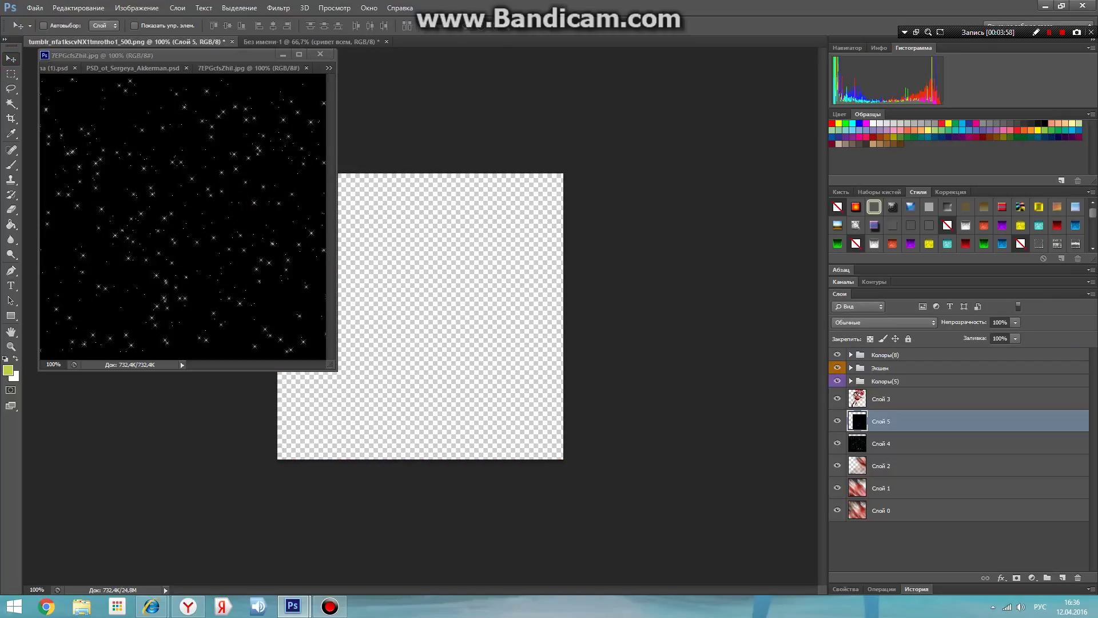
left_click_drag(334, 369, 135, 146)
Free-transform the star texture on Слой 5 to cover the whole canvas, centred at 250, 250, and set its blend mode to Экран.
left_click(78, 5)
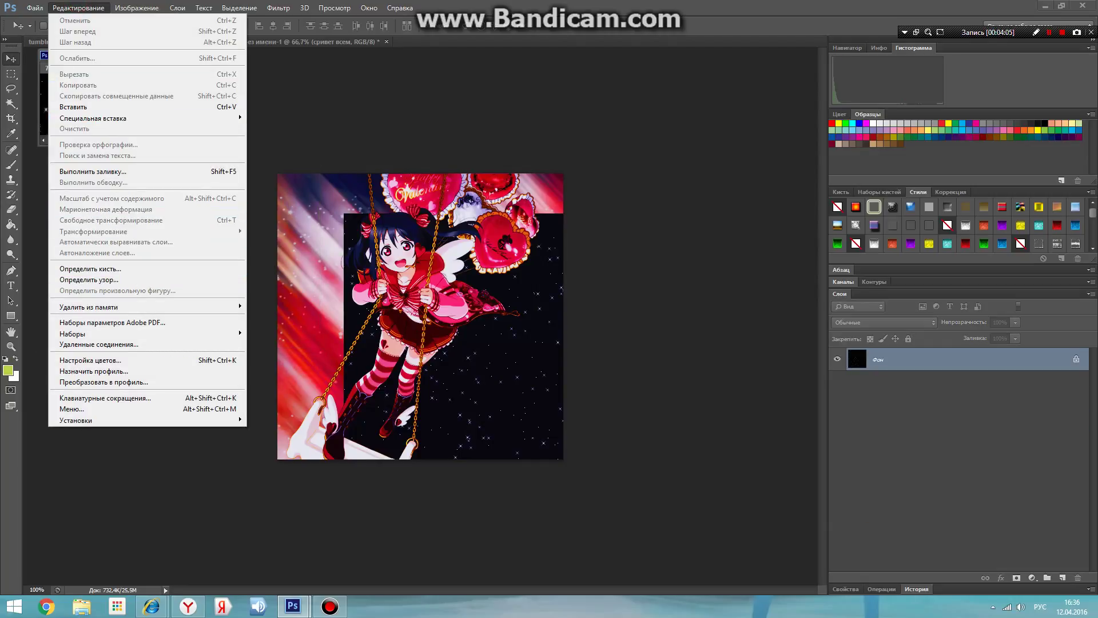
left_click(613, 294)
left_click(78, 8)
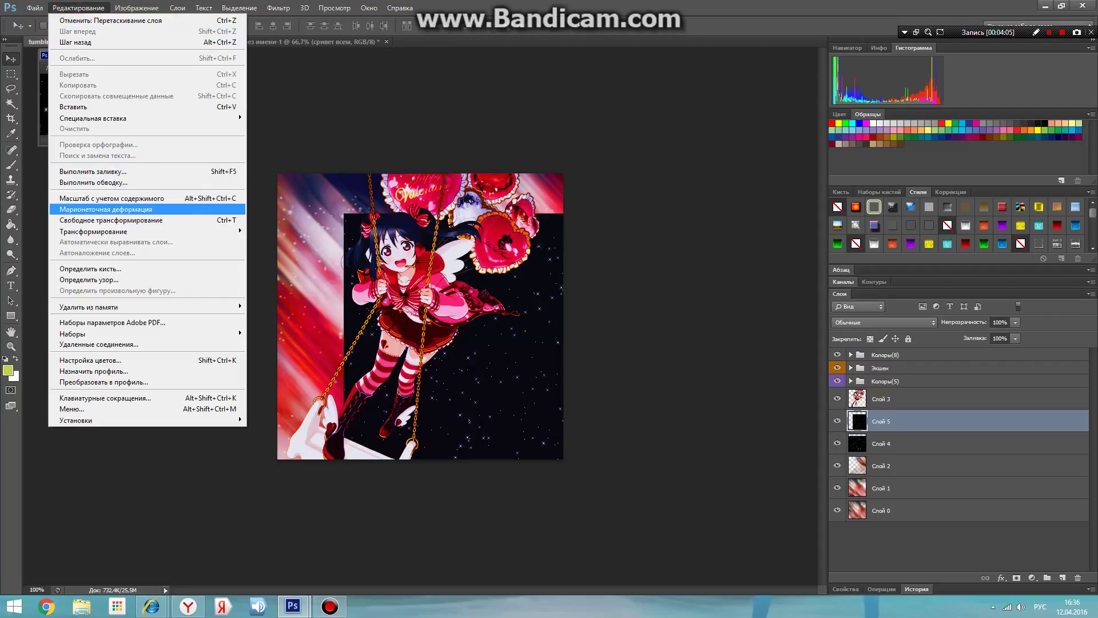
left_click(108, 220)
left_click_drag(447, 309, 381, 264)
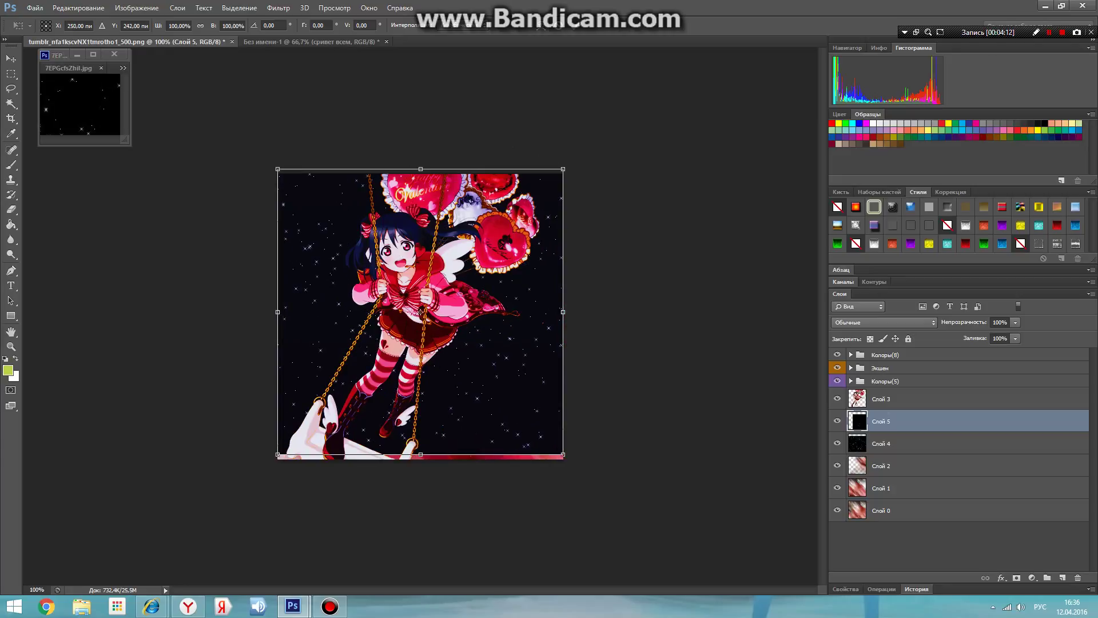
left_click_drag(421, 455, 421, 458)
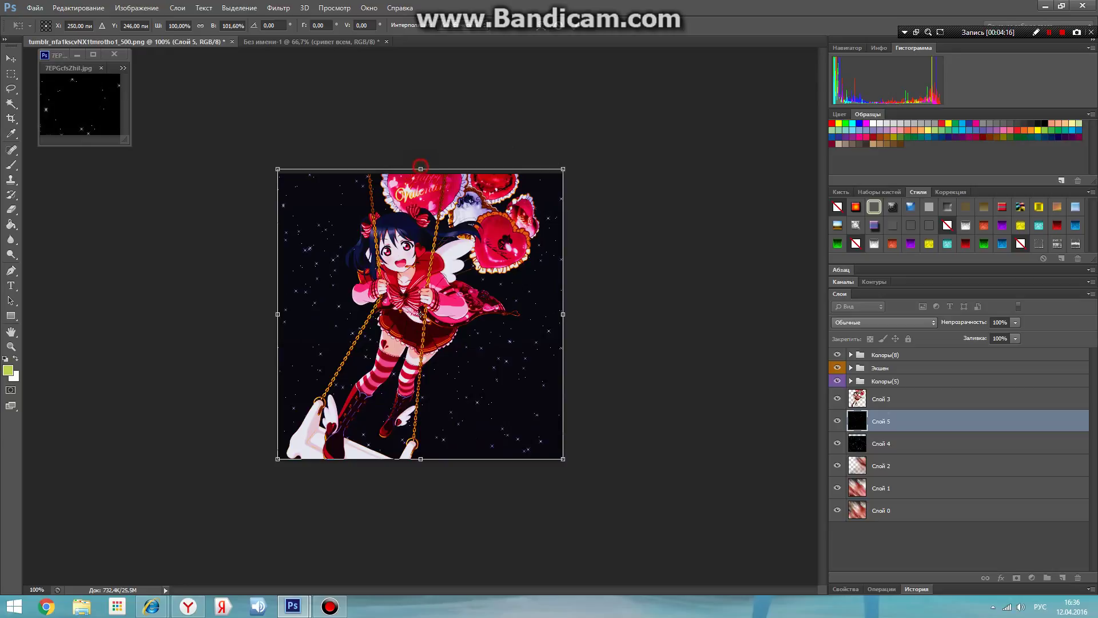
left_click_drag(420, 169, 420, 173)
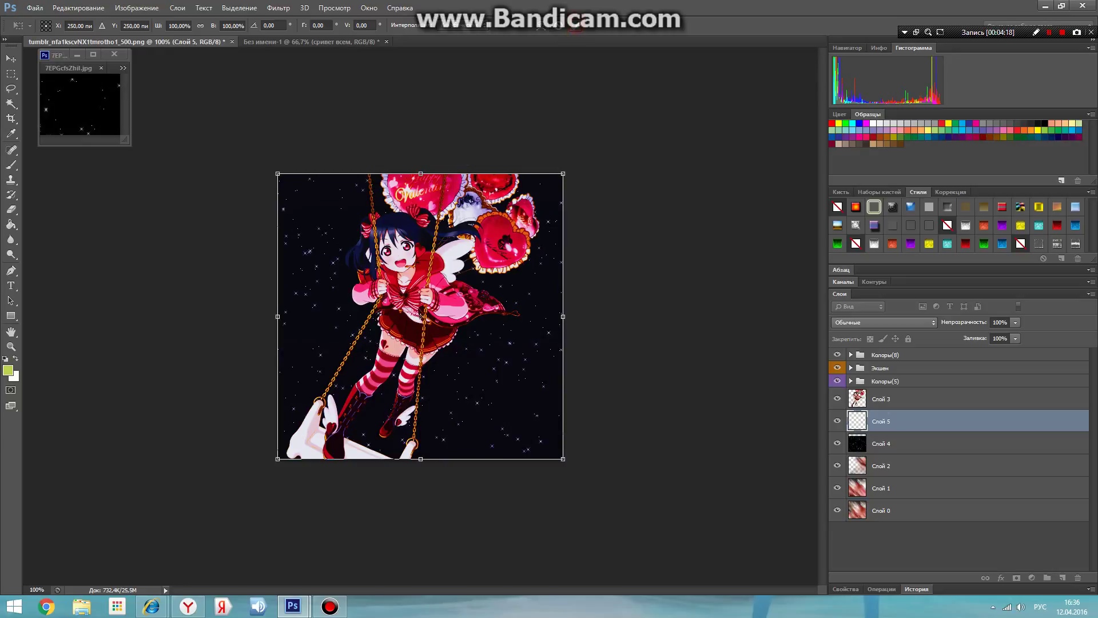
key("Return")
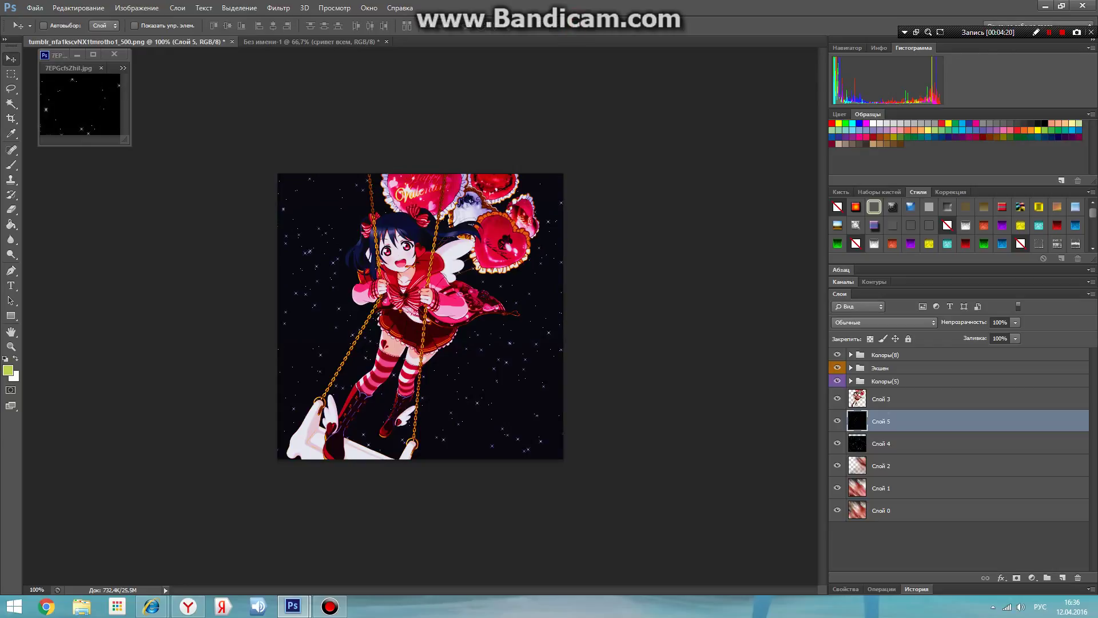
left_click(918, 322)
left_click(861, 114)
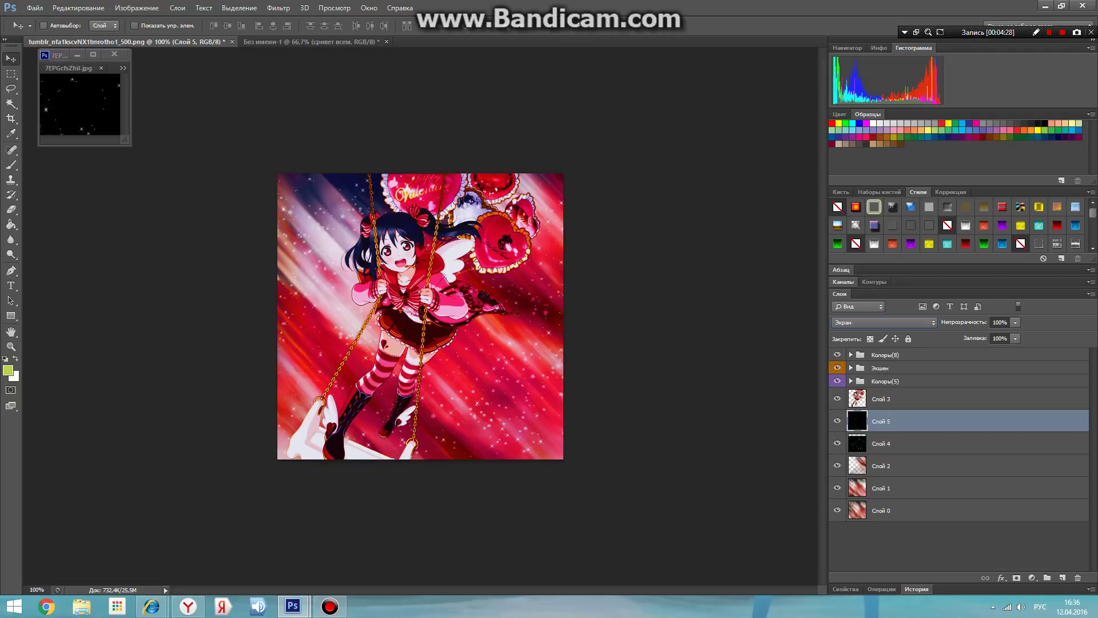
Close the star texture file and copy the Рамка group from the floating PSD template into the avatar, directly above Слой 5.
left_click(101, 67)
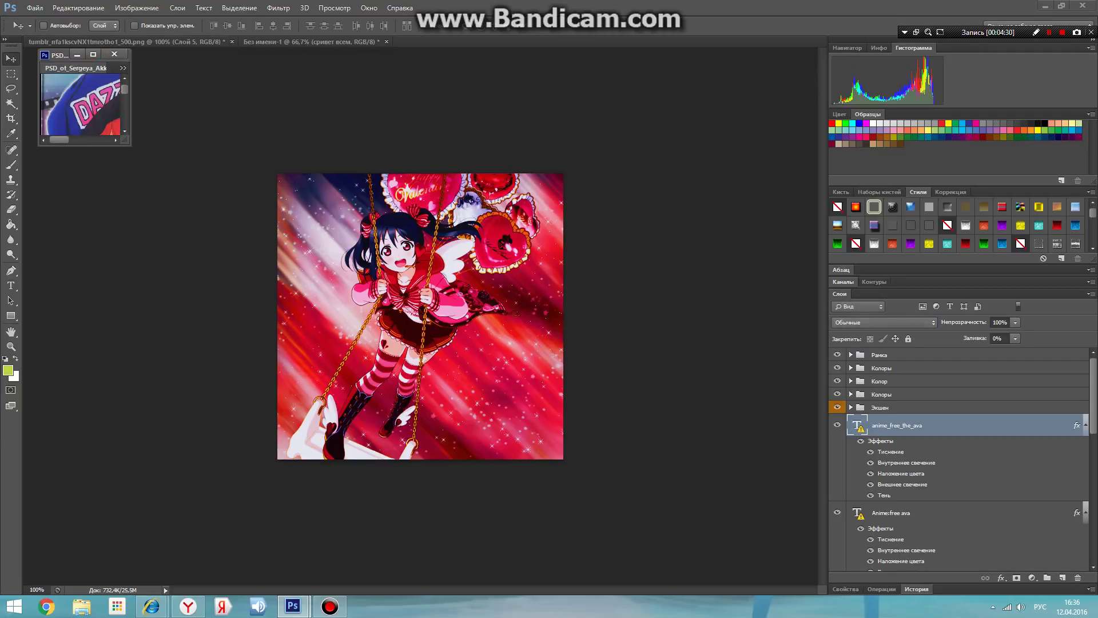
scroll(959, 461, "up", 1)
left_click_drag(880, 354, 430, 312)
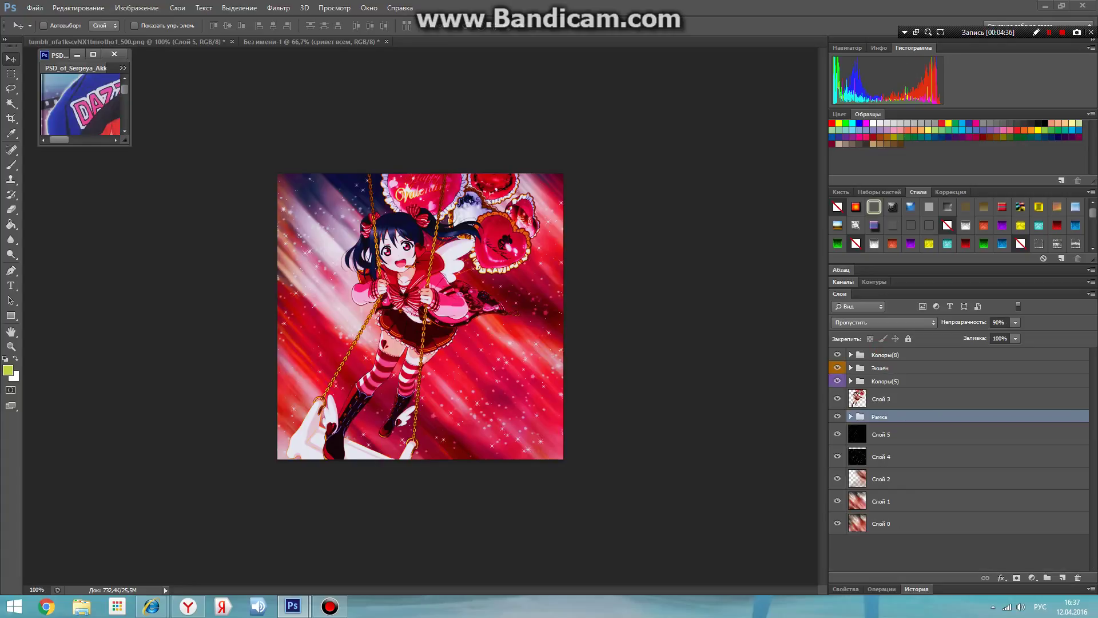
Free-transform the Рамка group to about 121.95% width and 83.77% height so the frame runs along the canvas edges.
left_click(78, 9)
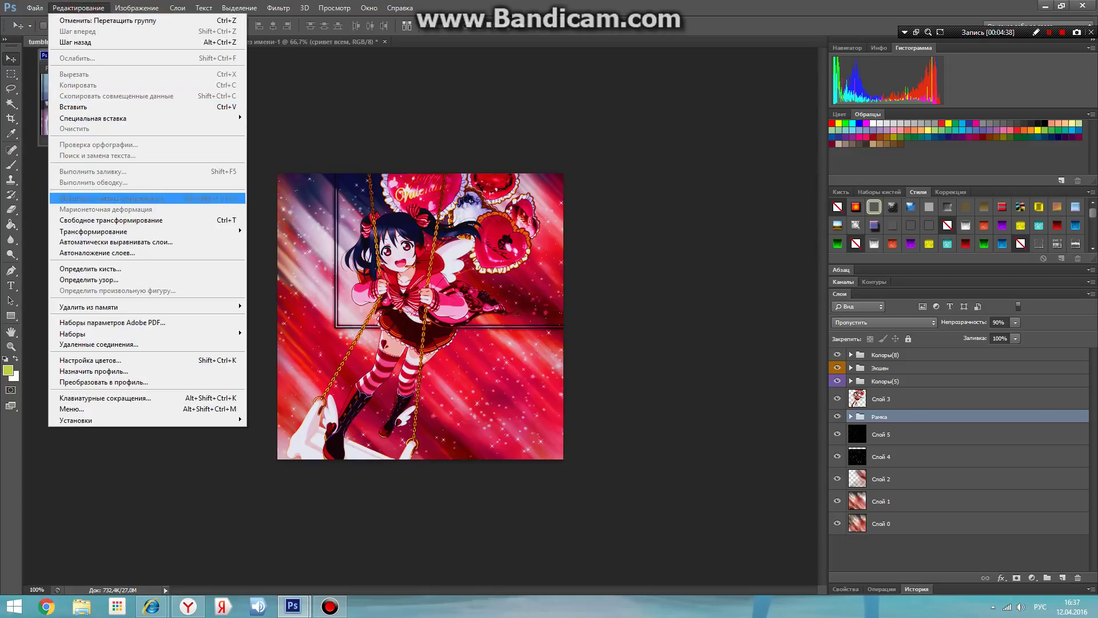
left_click(137, 218)
left_click_drag(500, 139, 414, 282)
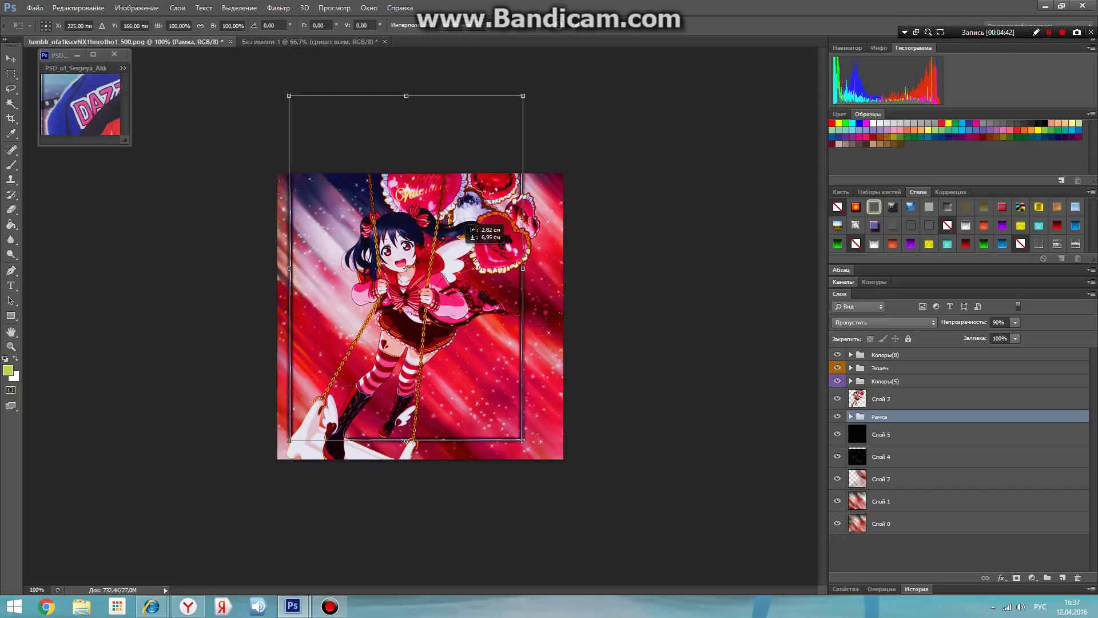
left_click_drag(454, 252, 454, 252)
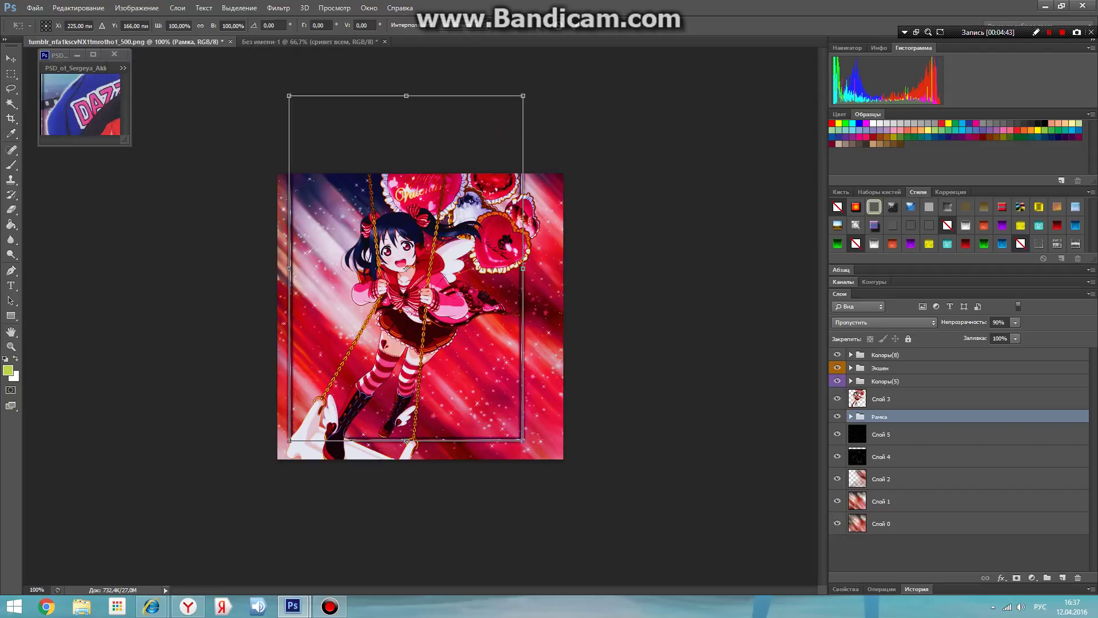
left_click_drag(523, 95, 495, 148)
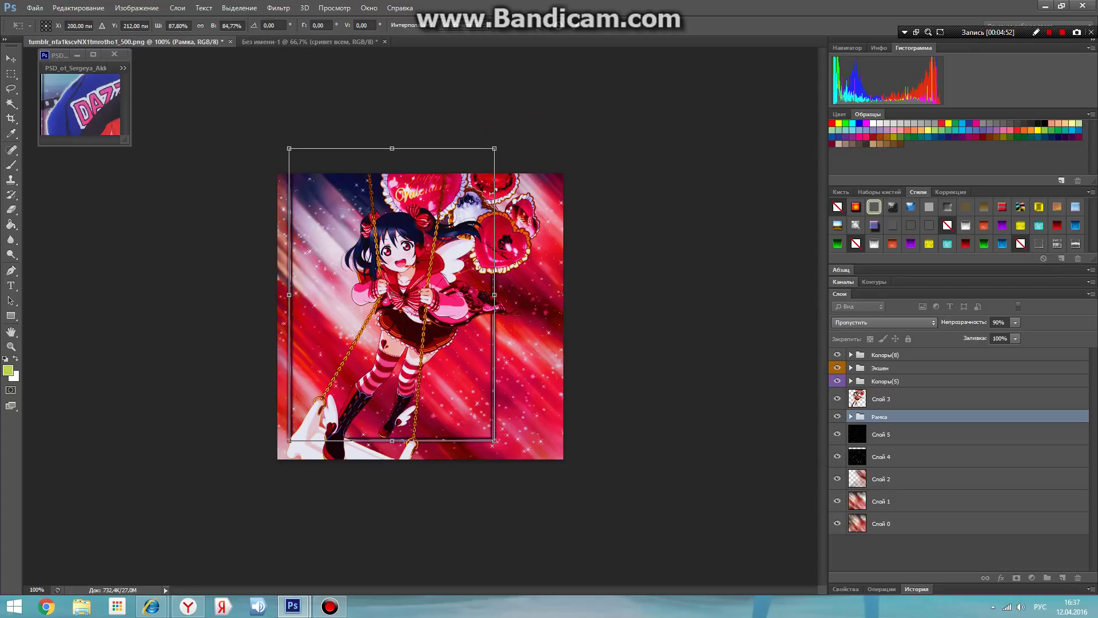
left_click_drag(435, 201, 423, 224)
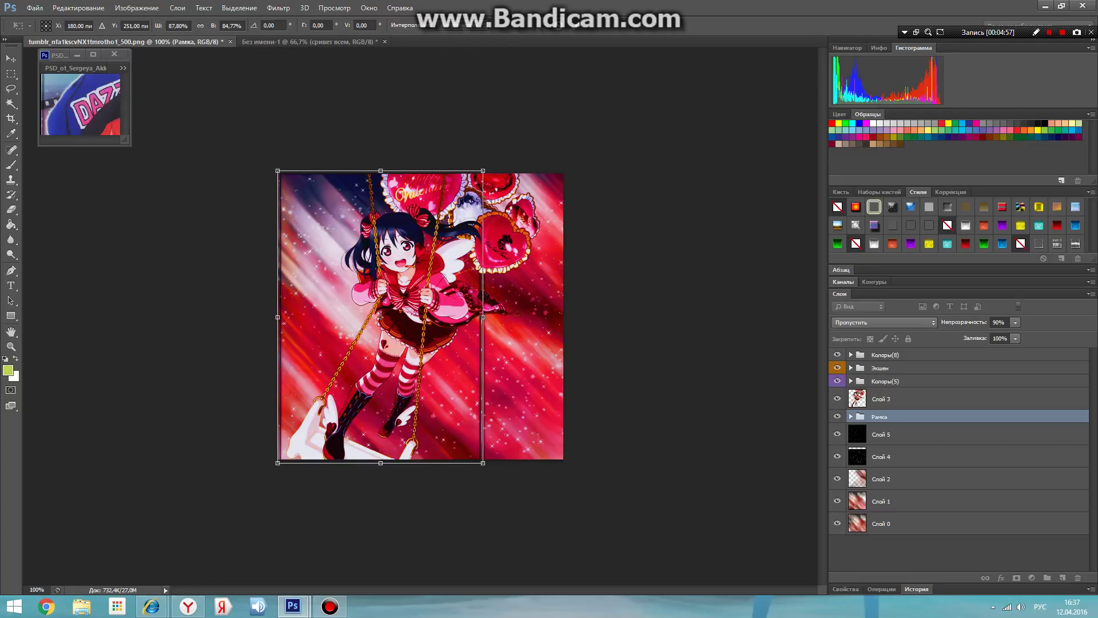
left_click_drag(482, 316, 568, 316)
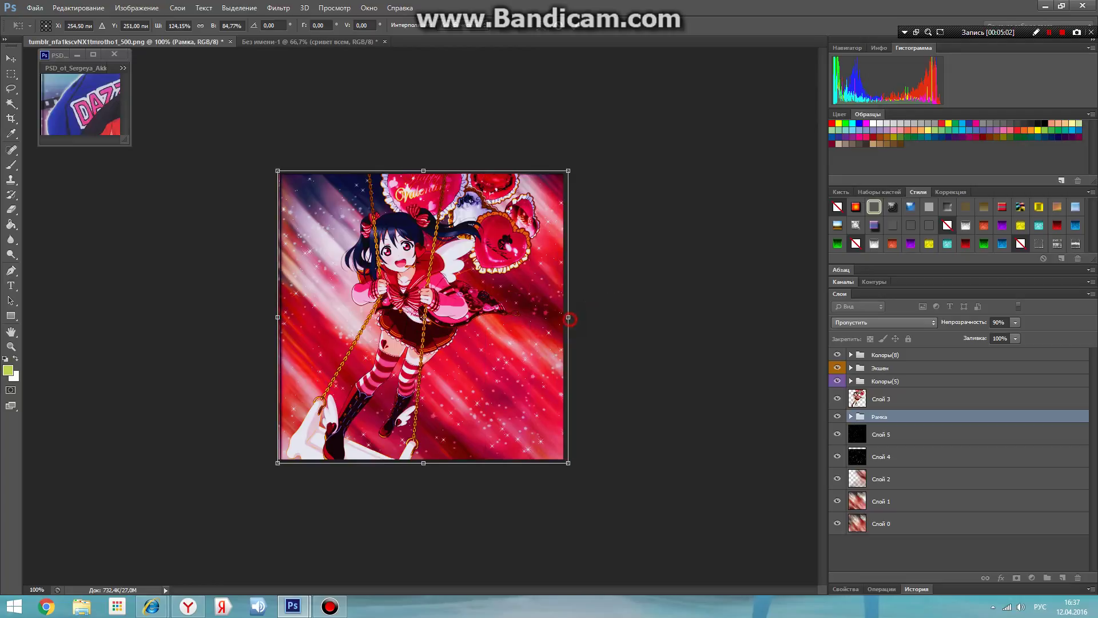
key("ctrl+z")
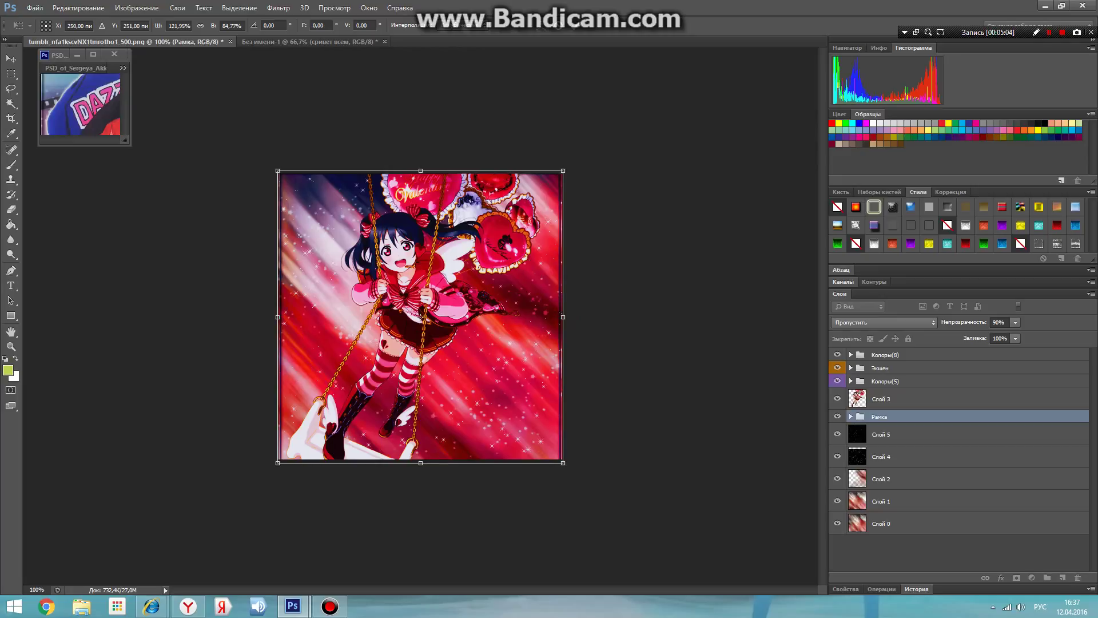
left_click_drag(421, 463, 421, 458)
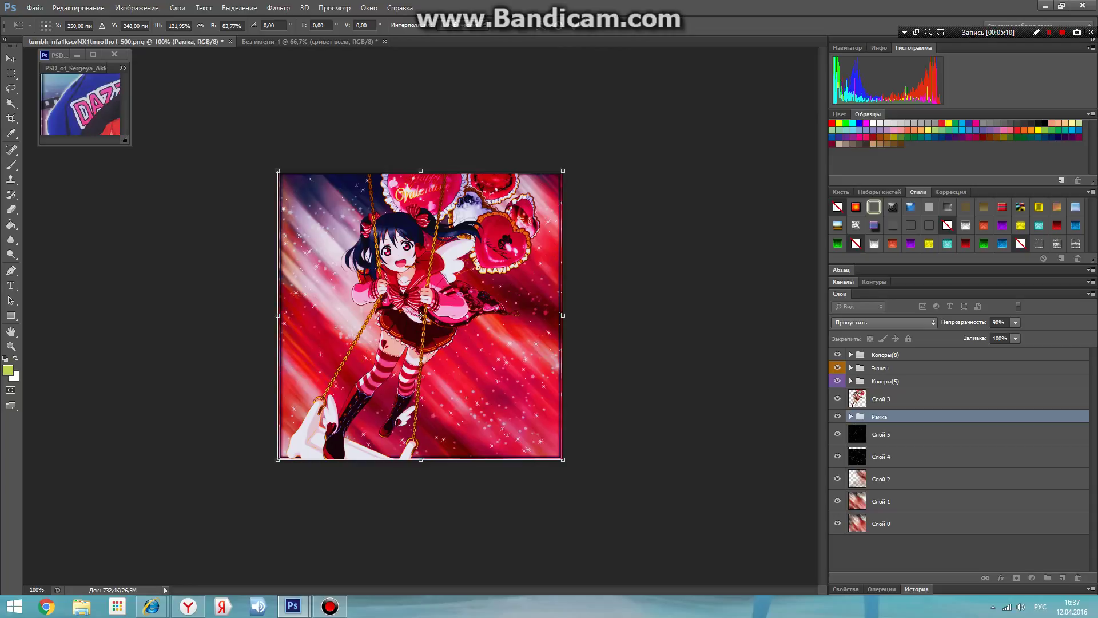
key("Return")
key("Return")
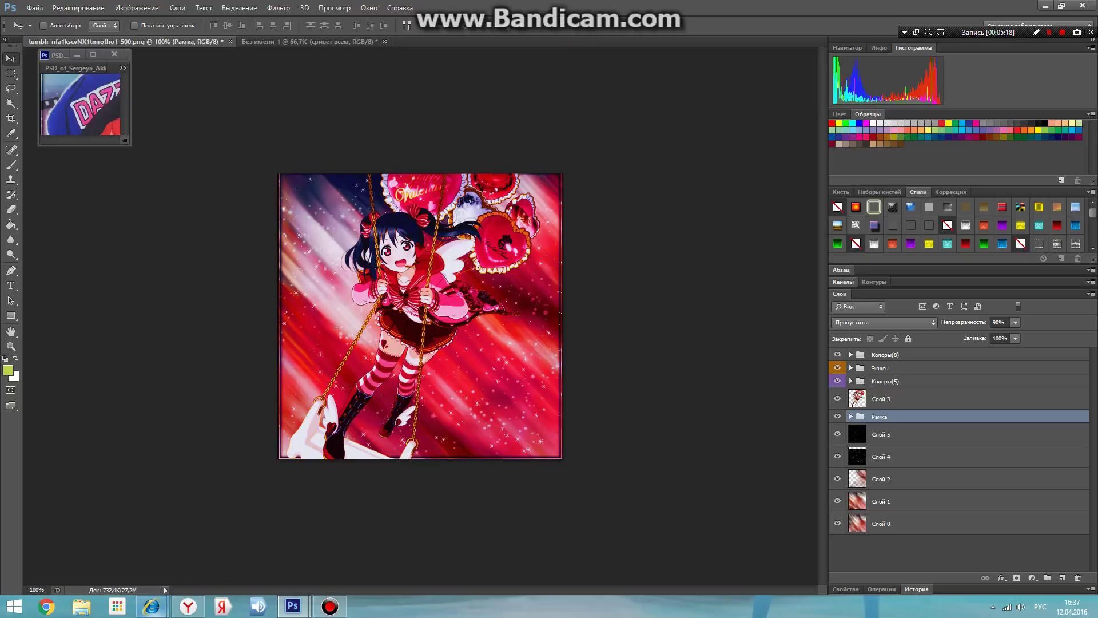
mouse_move(152, 606)
left_click(215, 551)
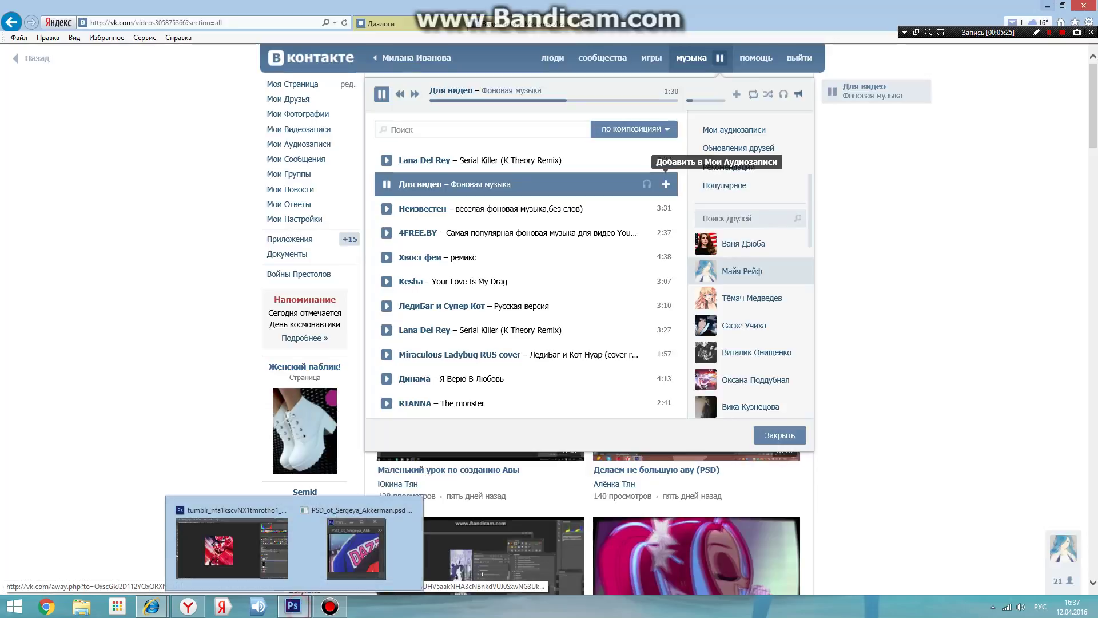
left_click(353, 543)
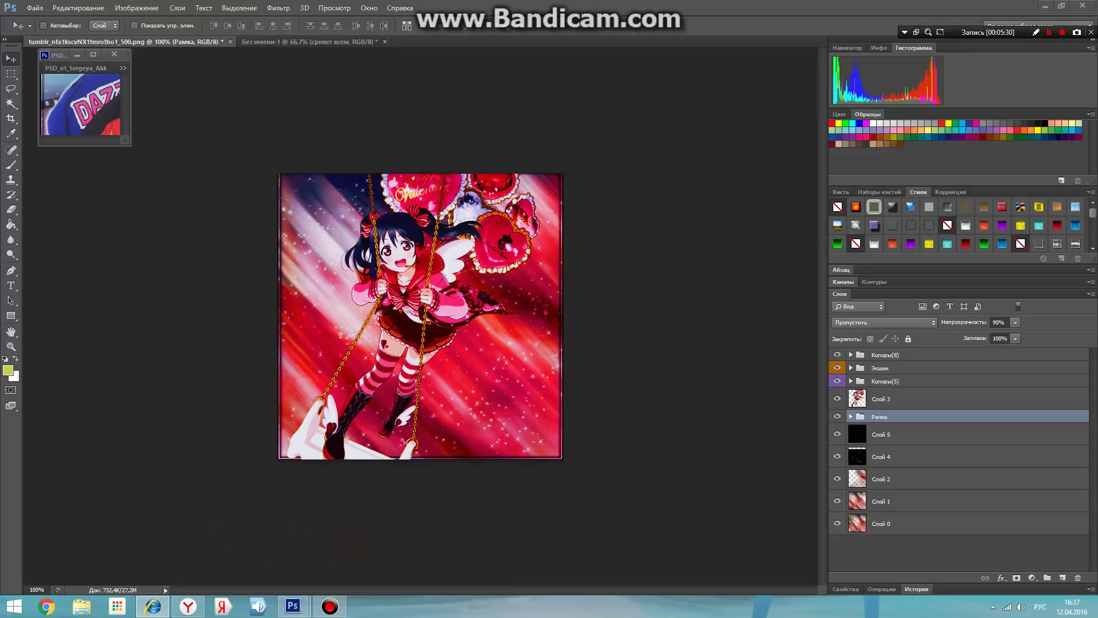
left_click(35, 8)
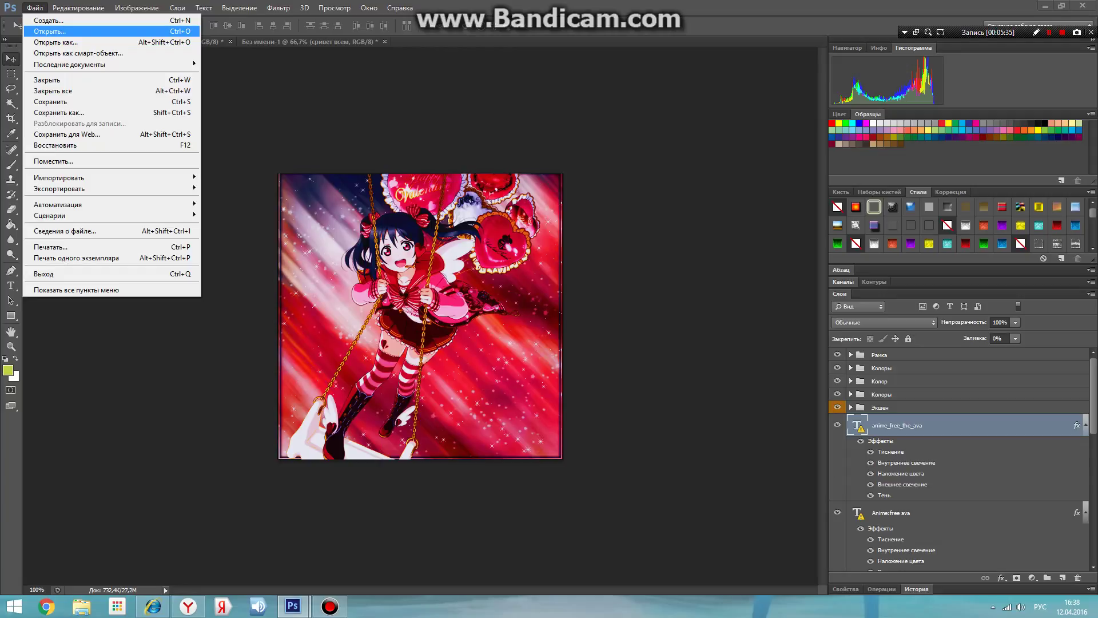
left_click(245, 78)
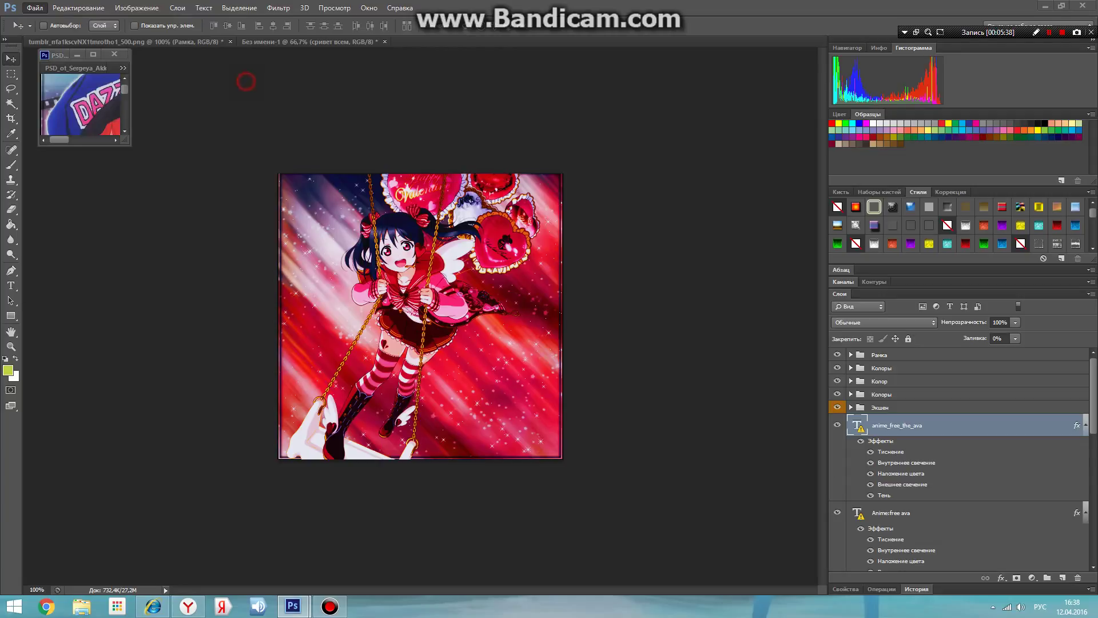
Switch the floating window to the template showing the girl with an axe and copy its PSD text layer into the avatar, directly above Рамка.
left_click_drag(126, 144, 363, 440)
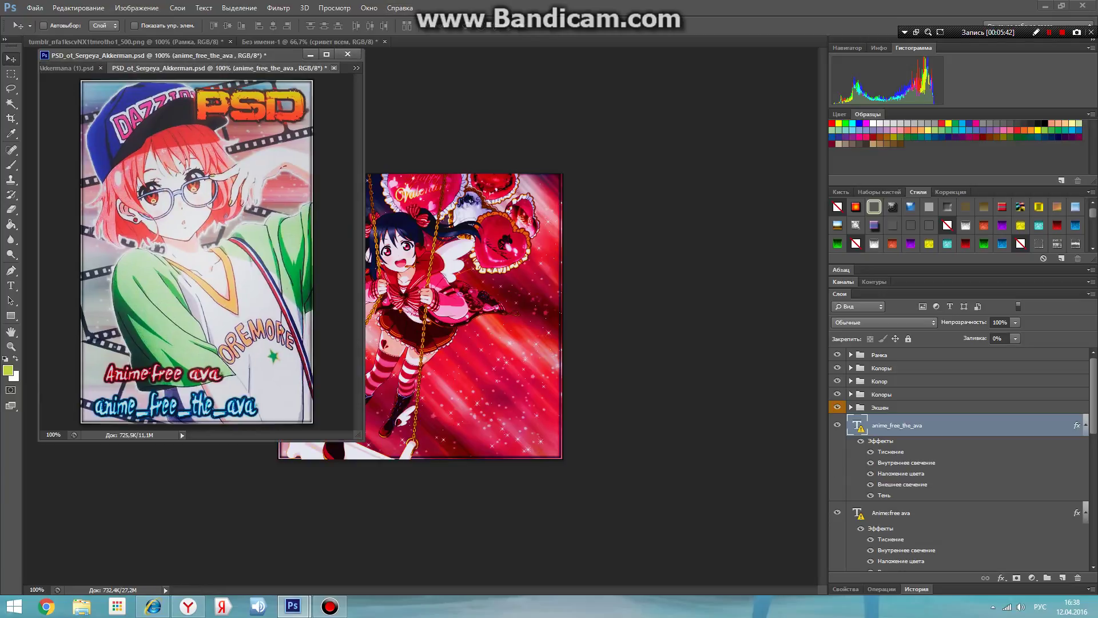
left_click(334, 68)
left_click(589, 223)
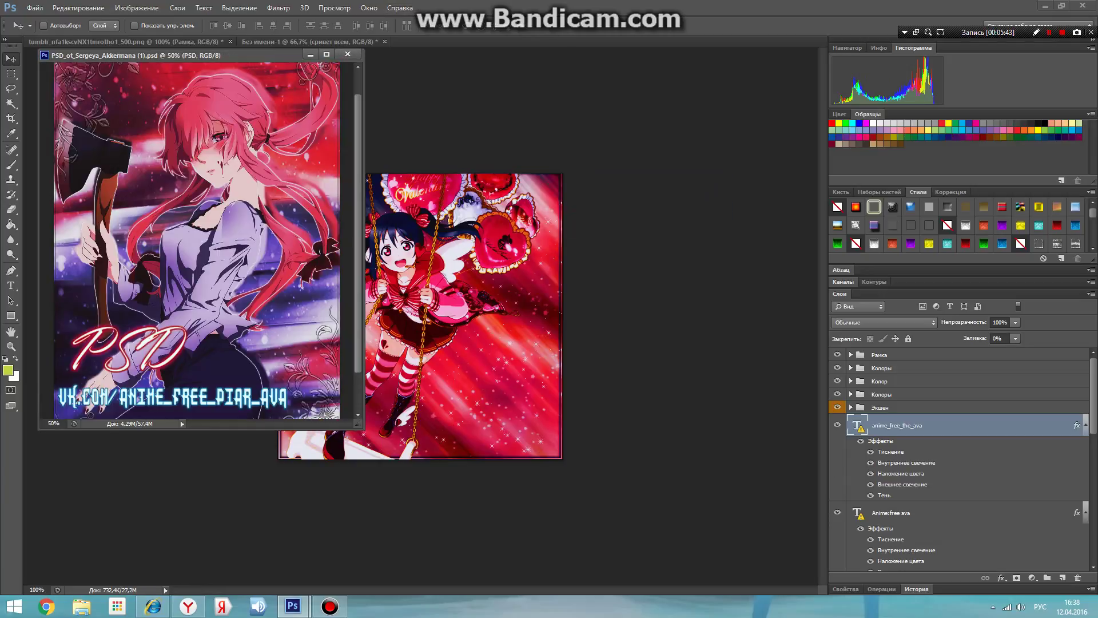
left_click_drag(361, 427, 194, 197)
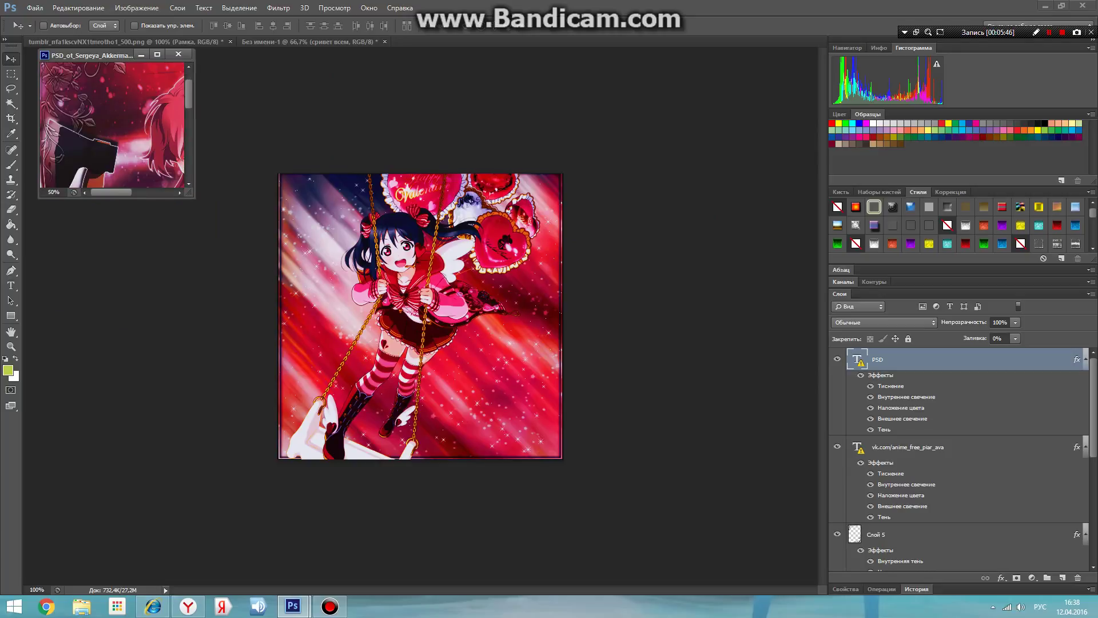
left_click_drag(915, 360, 369, 307)
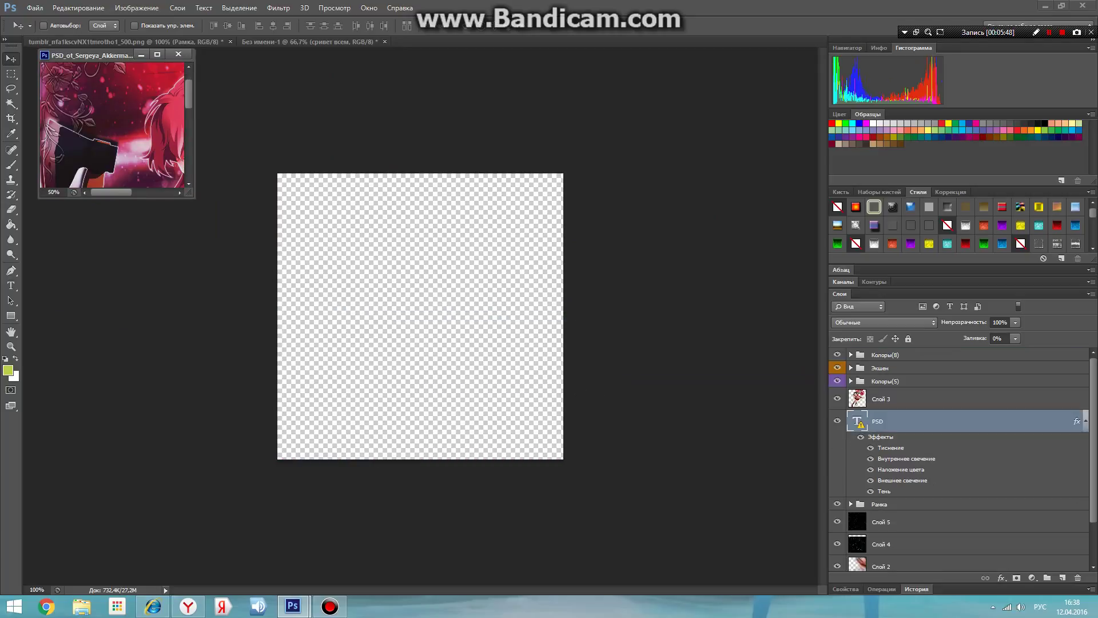
Move the PSD text layer to the top of the layer stack, above and outside the collapsed Колоры(8) group.
left_click_drag(915, 421, 916, 354)
left_click(850, 354)
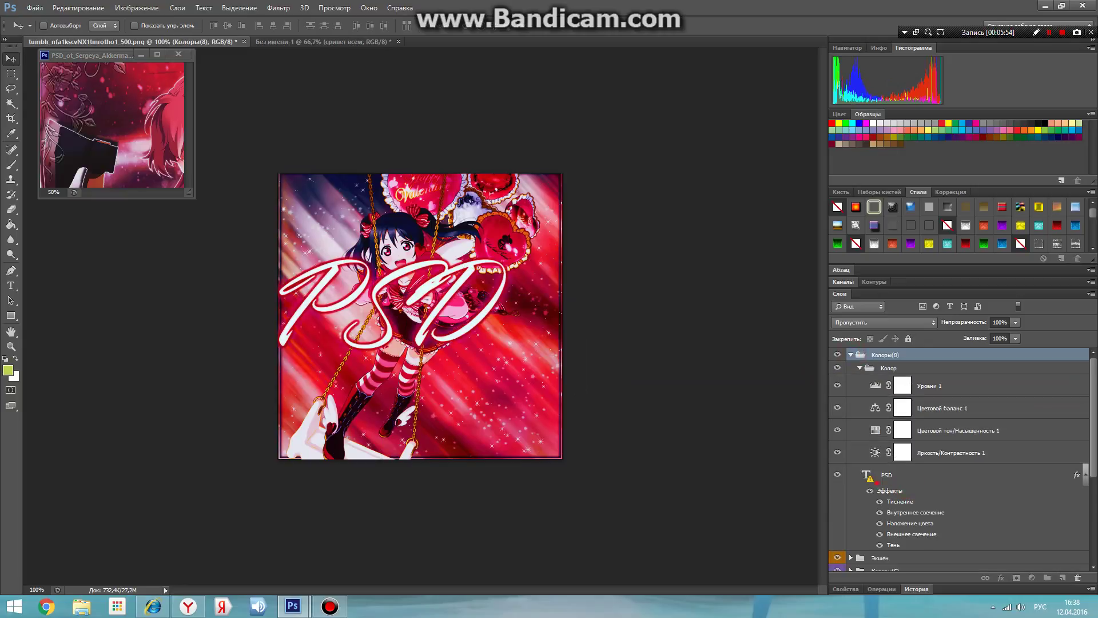
left_click_drag(881, 475, 881, 350)
left_click(850, 442)
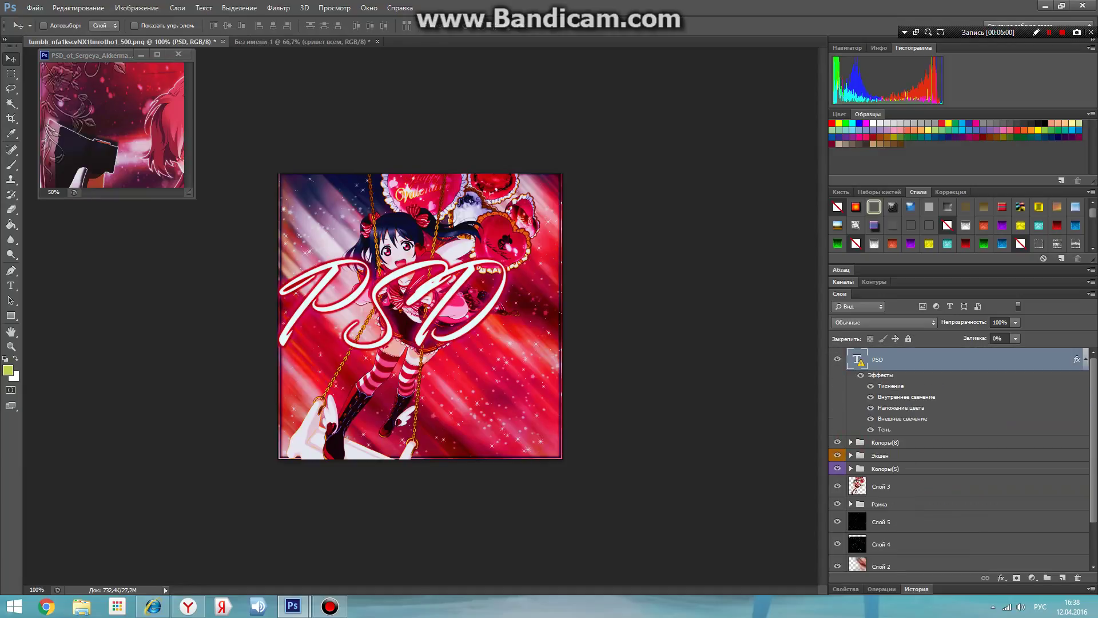
Free-transform the PSD text to about 50.88% width, 46.84% height and -15.61° rotation, centred near 372, 362, and close the floating template.
left_click(79, 8)
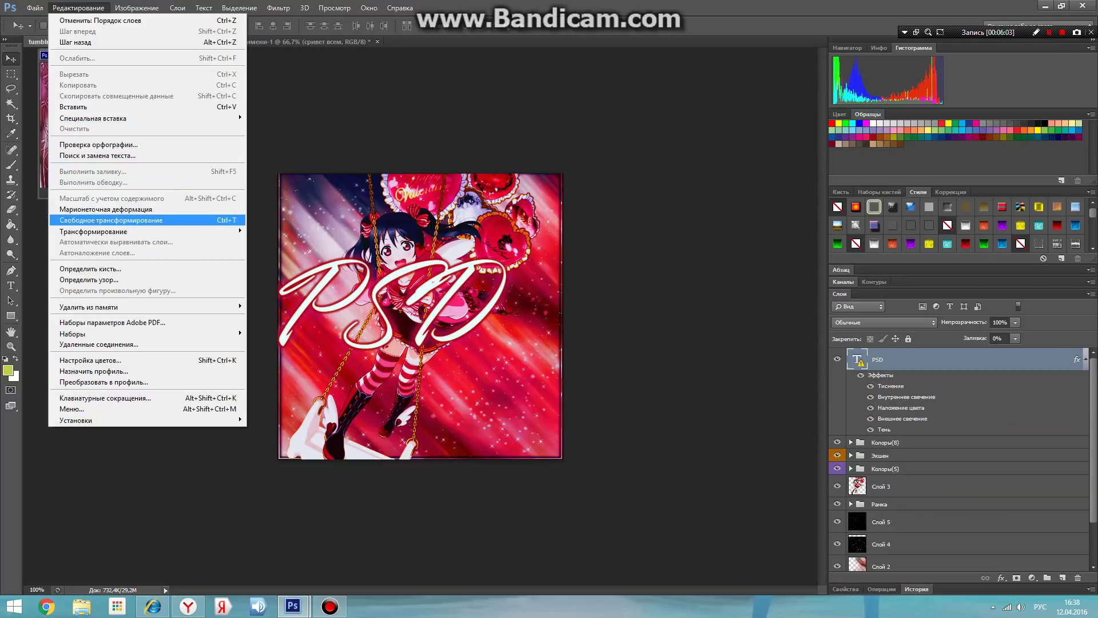
left_click(160, 220)
left_click(499, 248)
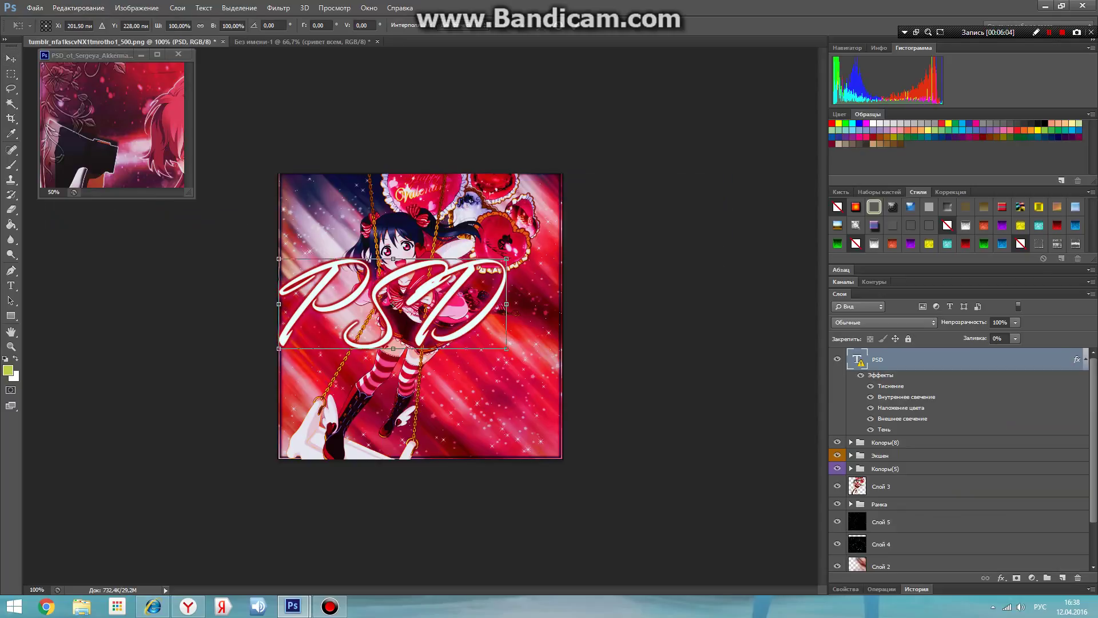
left_click_drag(393, 259, 393, 260)
left_click_drag(507, 261, 392, 285)
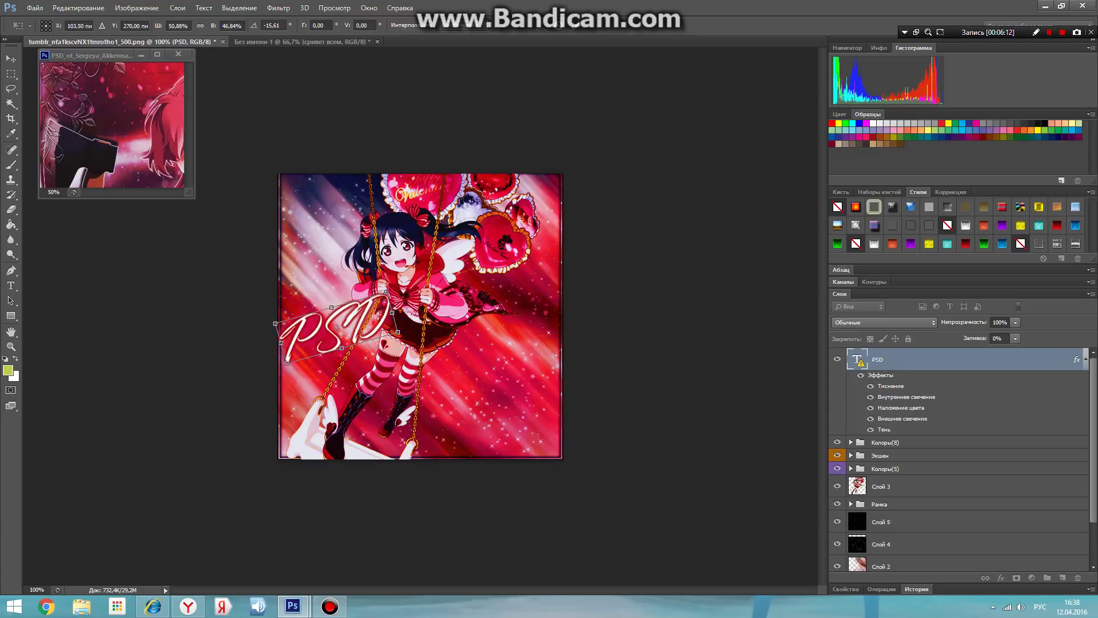
left_click_drag(375, 322, 528, 375)
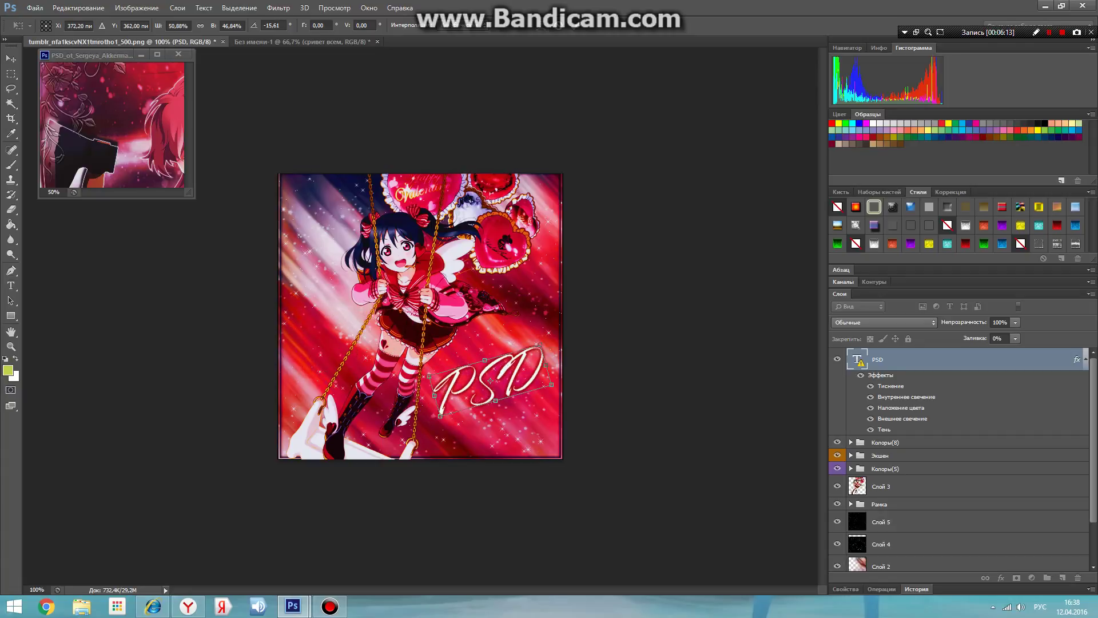
key("Return")
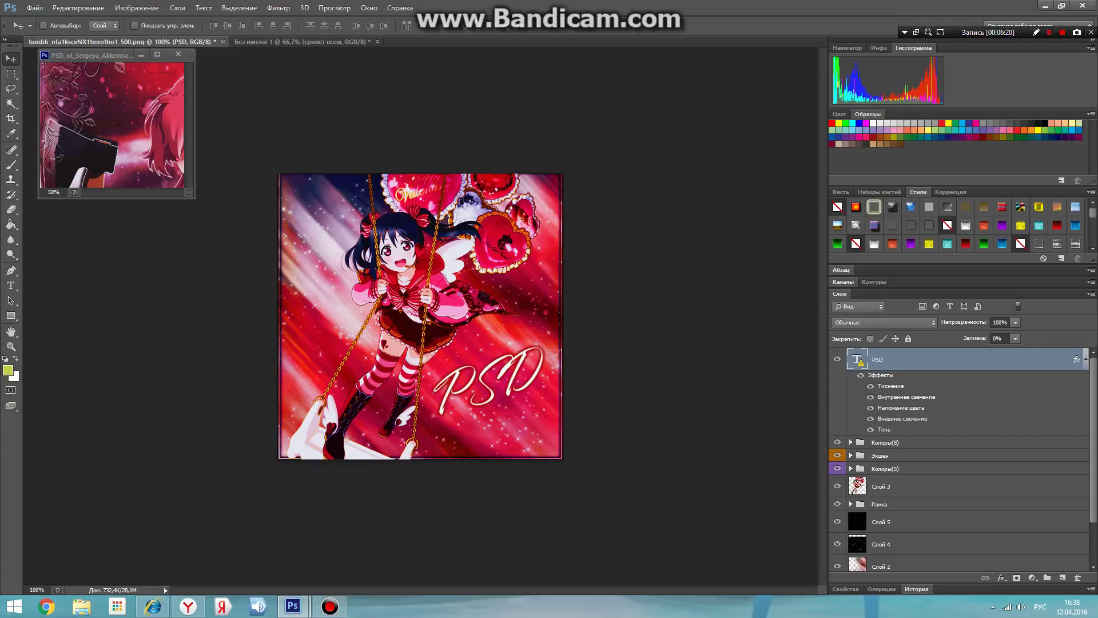
left_click(178, 54)
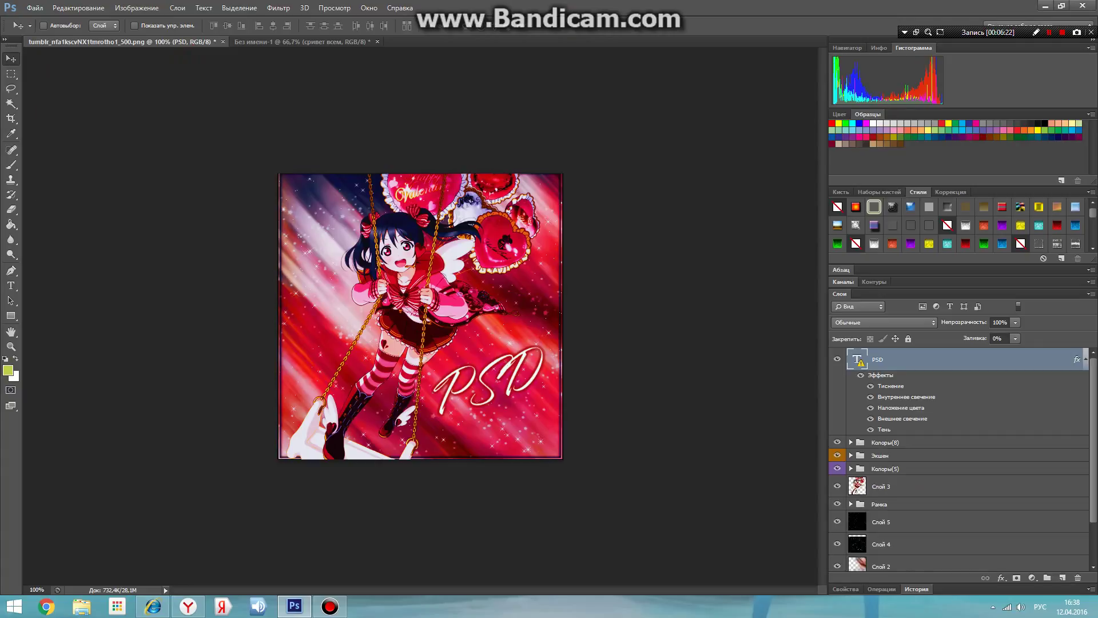
In the Без имени-1 document, add the text "спасибо за просмотор всем удичи и пока" below the greeting, with a purple layer style.
left_click(302, 42)
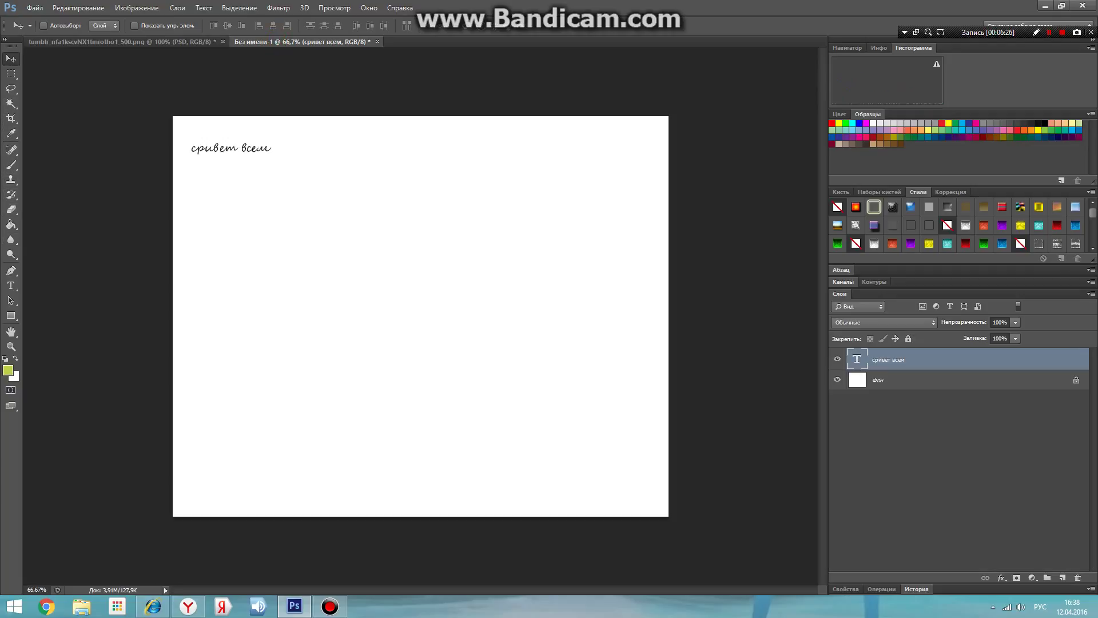
left_click(11, 286)
left_click(194, 196)
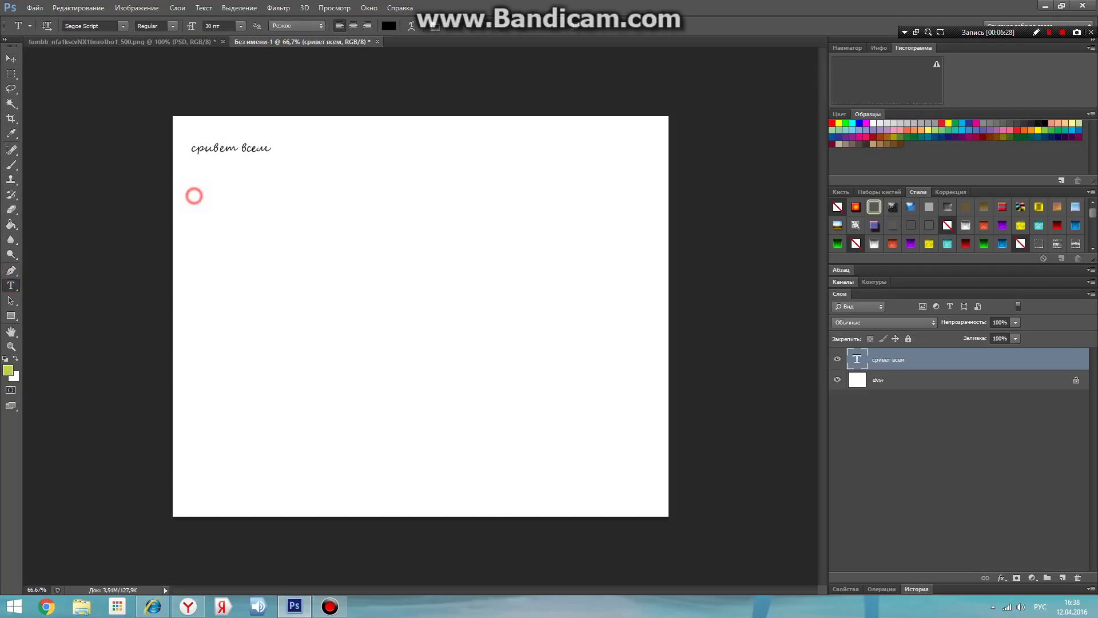
type("с")
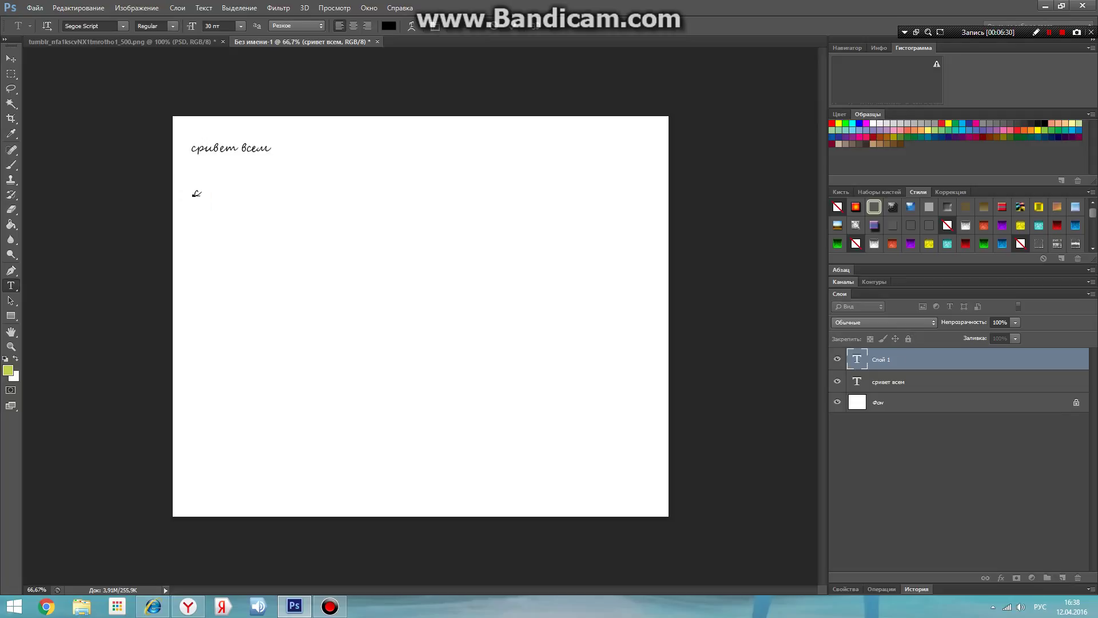
type("пасибо за прос")
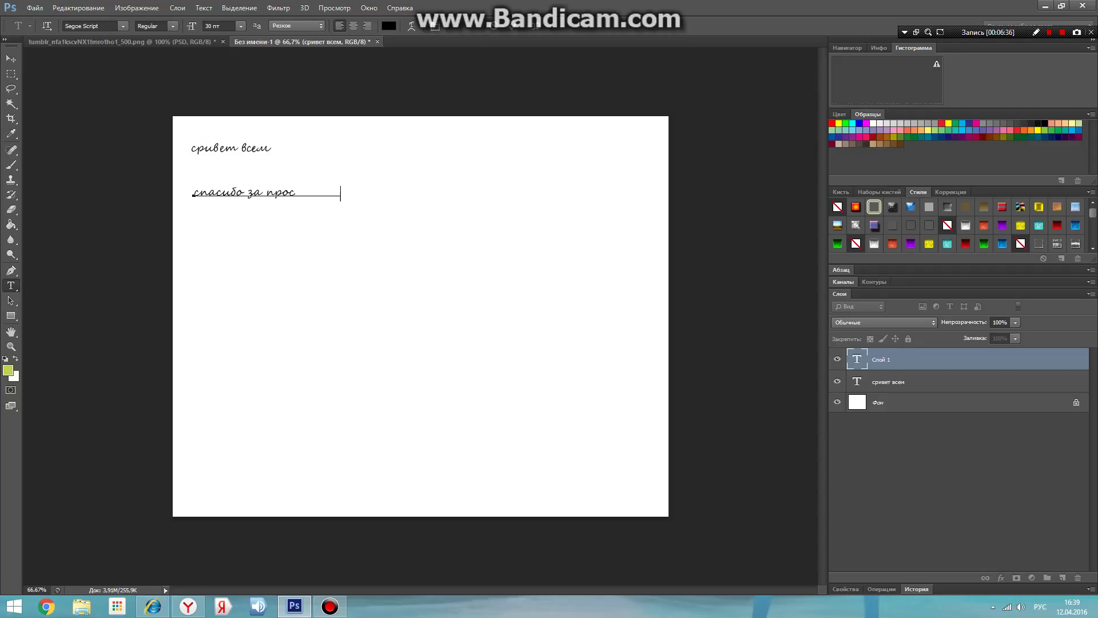
type("мотор всем у")
type("ч")
key("BackSpace")
key("BackSpace")
type("дач,")
type(" и пока")
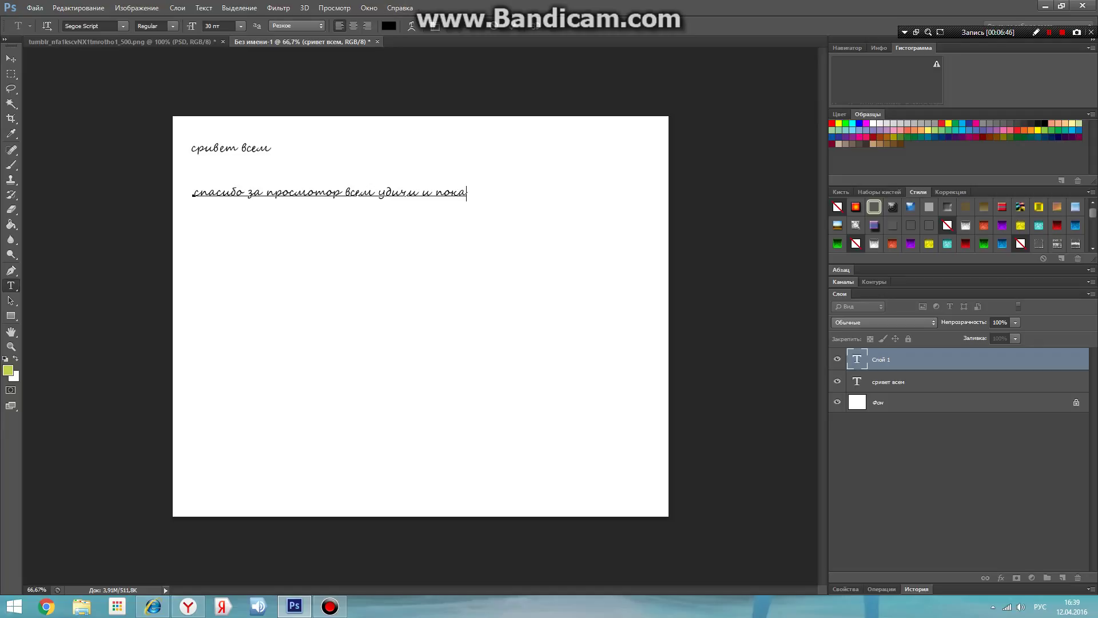
key("ctrl+Return")
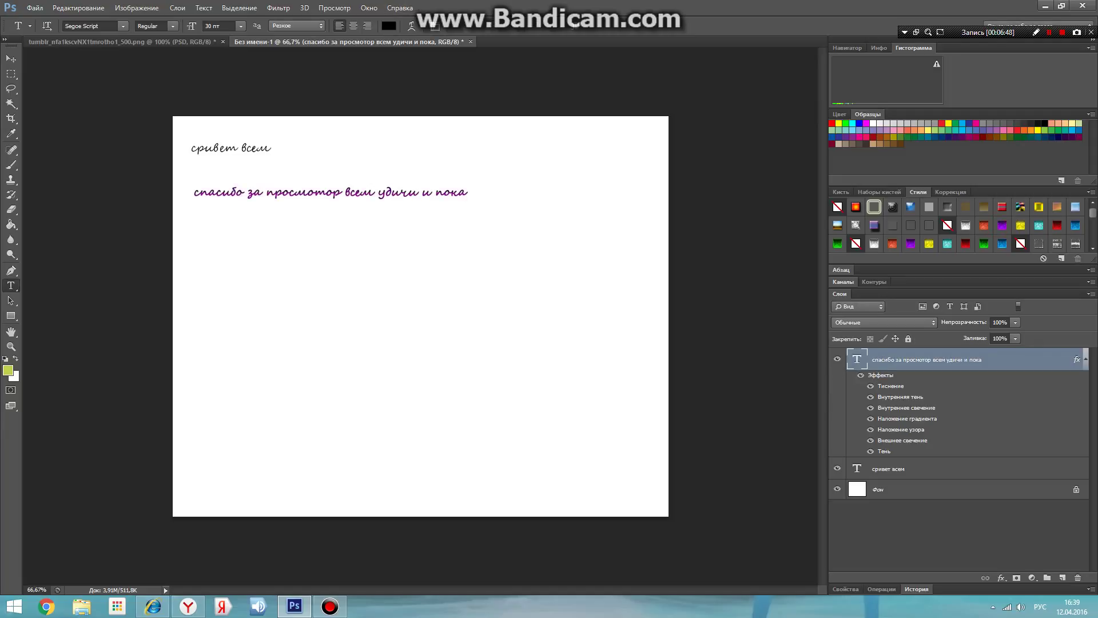